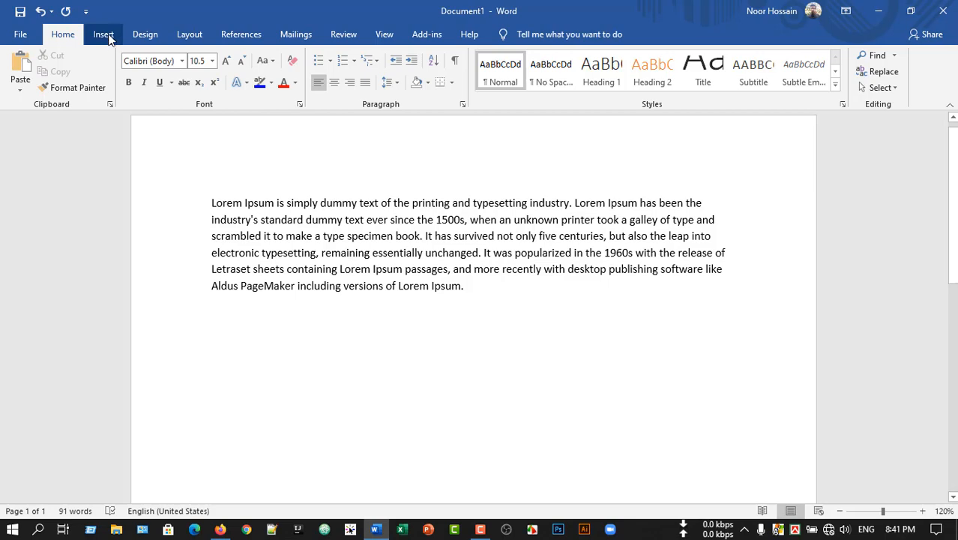
# - Apply the Badge theme to the document
pyautogui.click(104, 35)
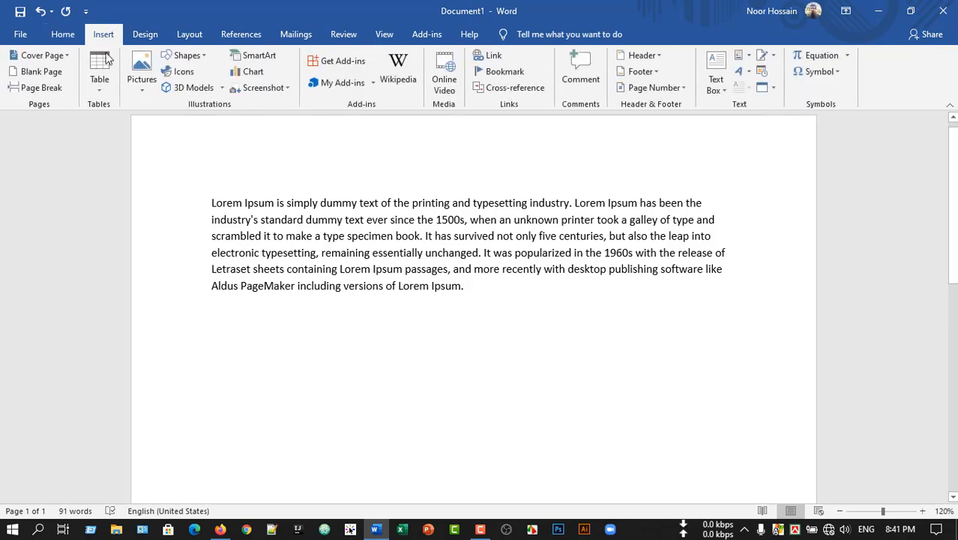
pyautogui.click(145, 35)
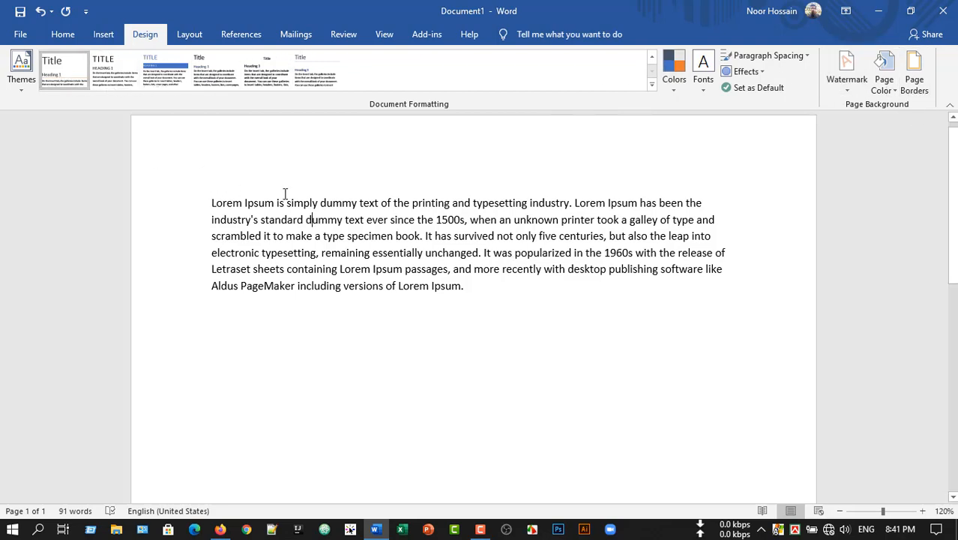
pyautogui.click(18, 88)
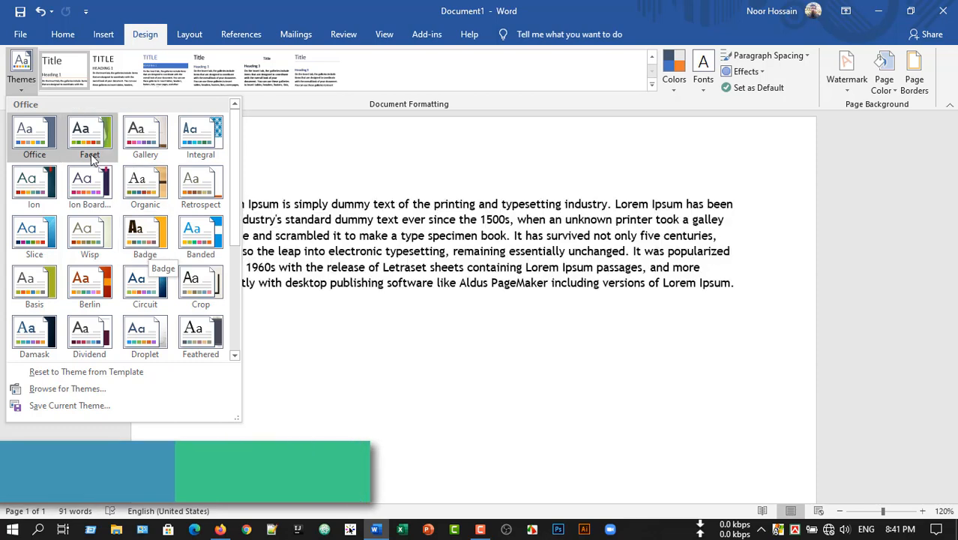
pyautogui.click(140, 238)
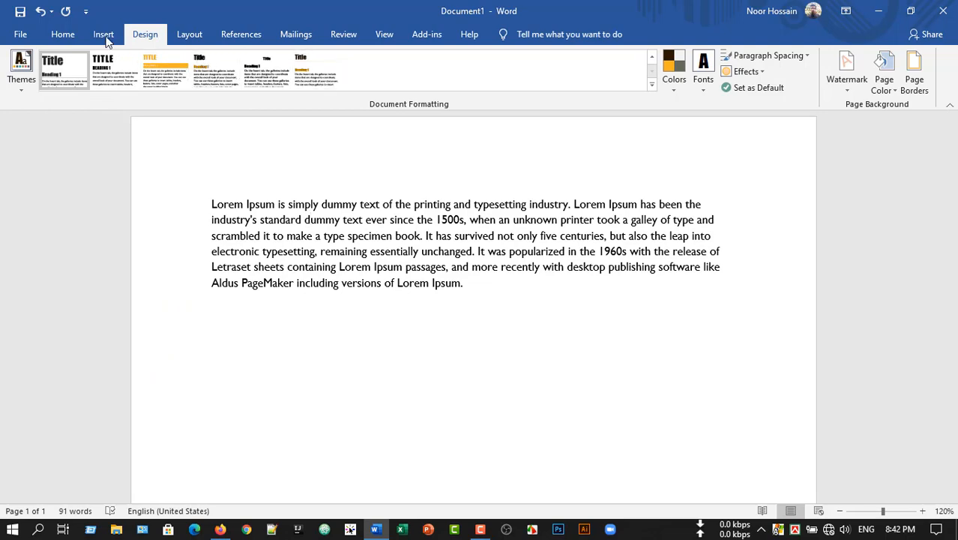
# - Try the Title style on the Lorem Ipsum paragraph and return it to the Normal style
pyautogui.click(60, 34)
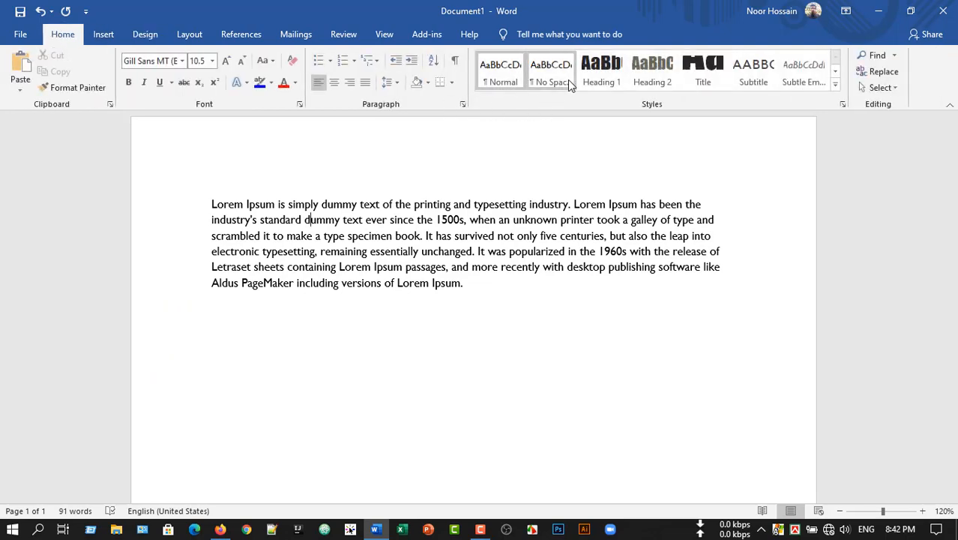
pyautogui.click(703, 75)
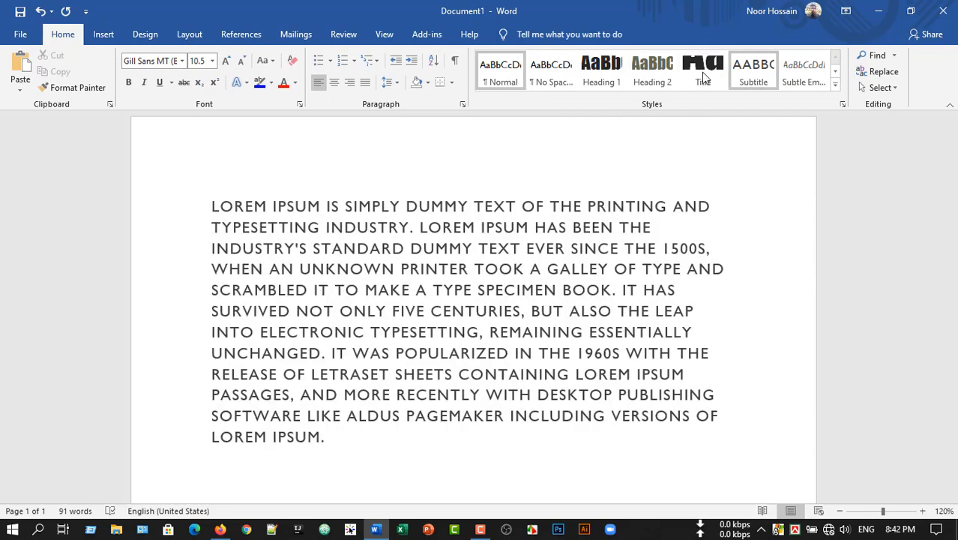
pyautogui.click(490, 69)
# - Switch the document back to the Office theme
pyautogui.click(143, 34)
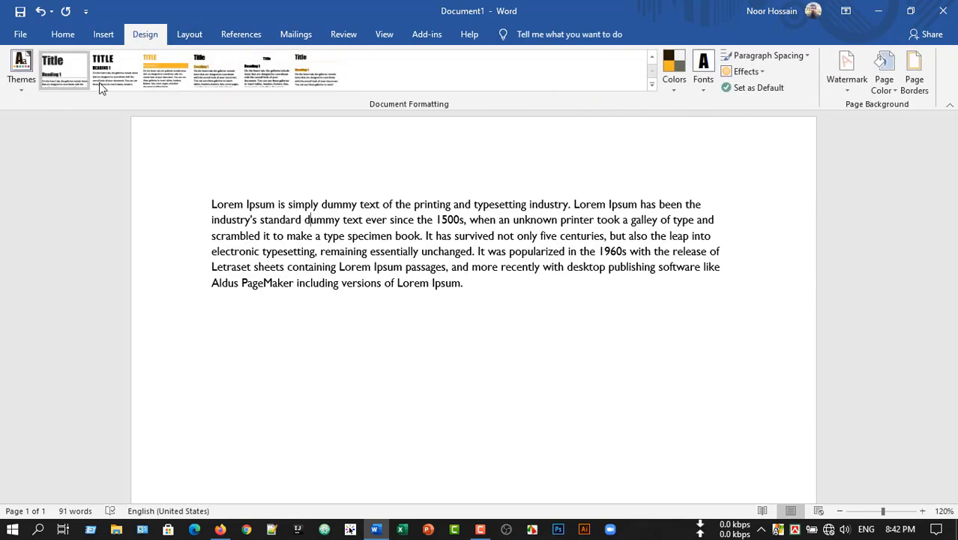
pyautogui.click(20, 83)
pyautogui.click(34, 135)
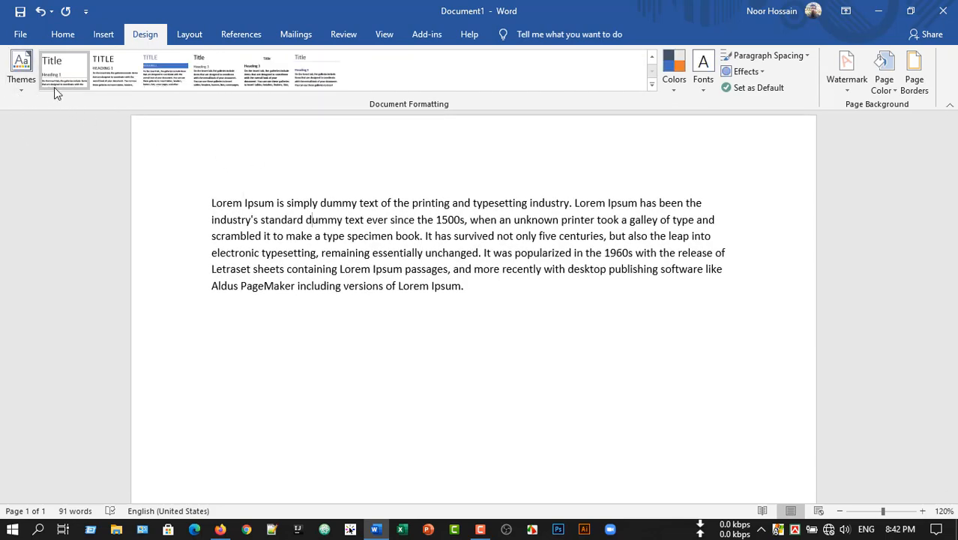
# - Browse the theme color sets and choose the Office colors
pyautogui.click(669, 91)
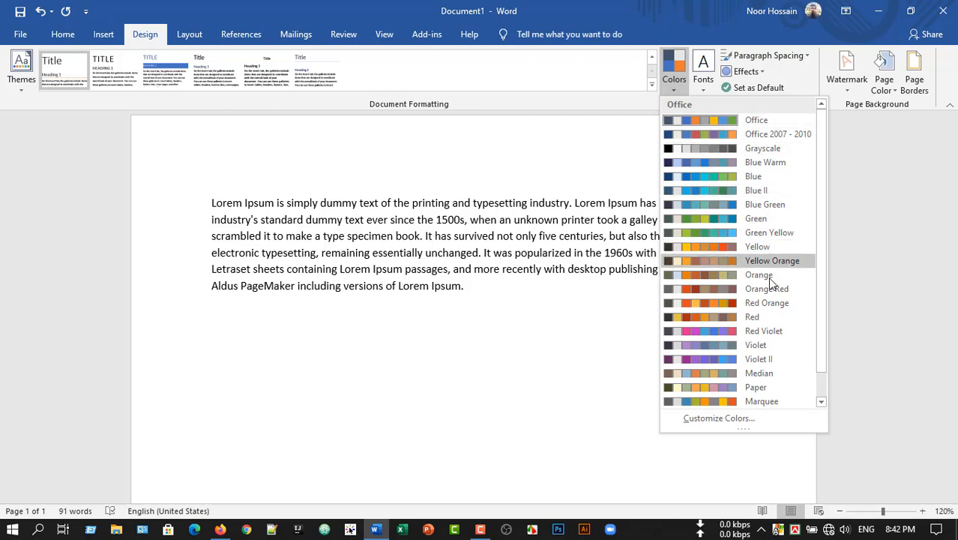
pyautogui.scroll(-1, 772, 375)
pyautogui.scroll(1, 769, 375)
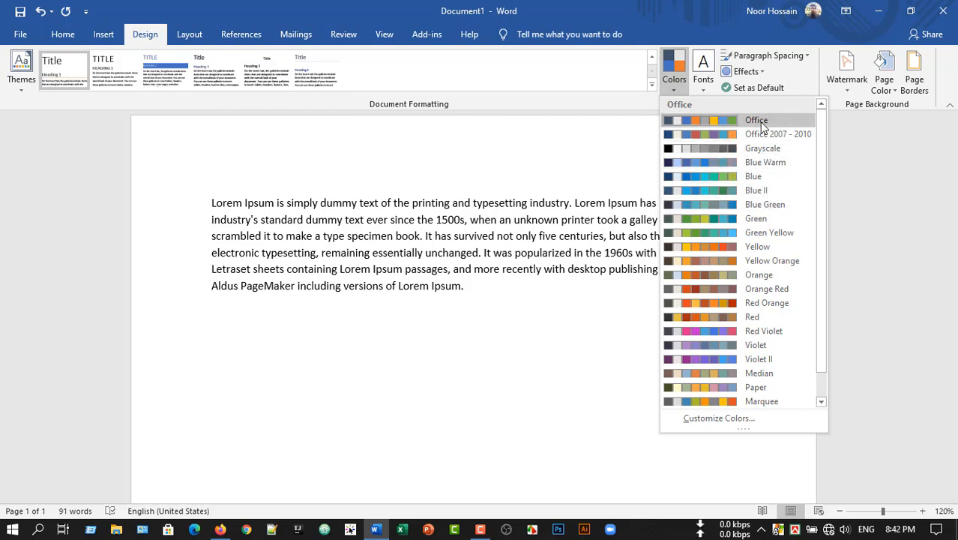
pyautogui.click(768, 123)
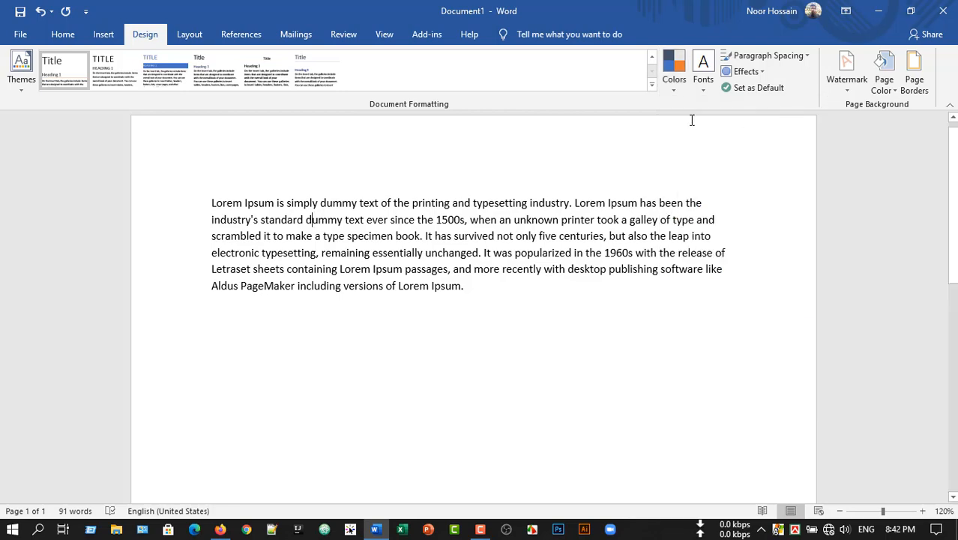
# - Browse the available theme font sets and check which font the paragraph currently uses
pyautogui.click(704, 88)
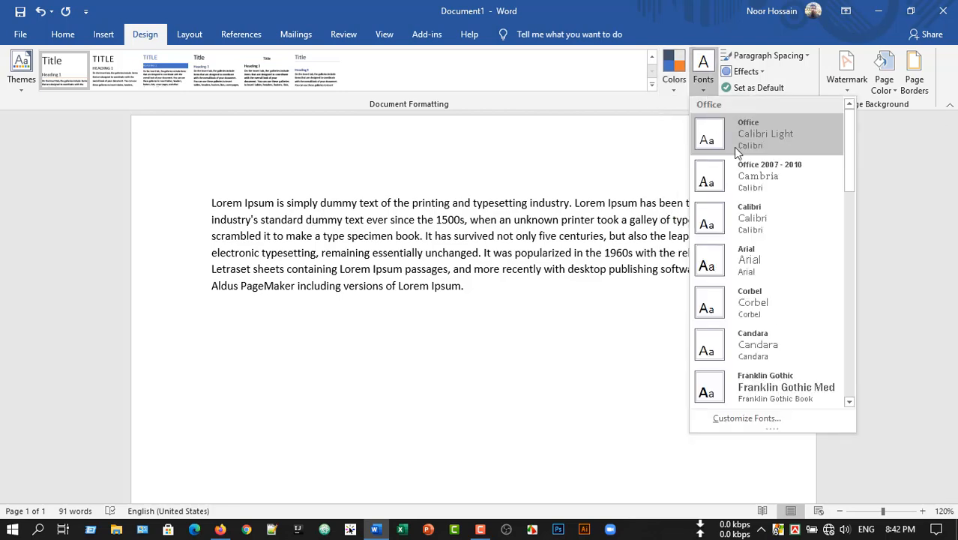
pyautogui.scroll(-3, 764, 372)
pyautogui.scroll(-3, 764, 373)
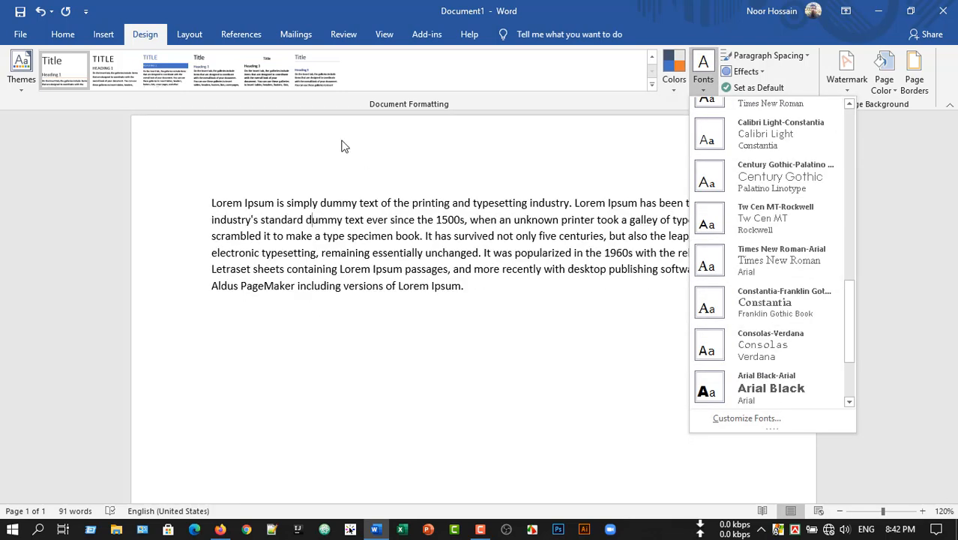
pyautogui.click(67, 34)
pyautogui.click(68, 34)
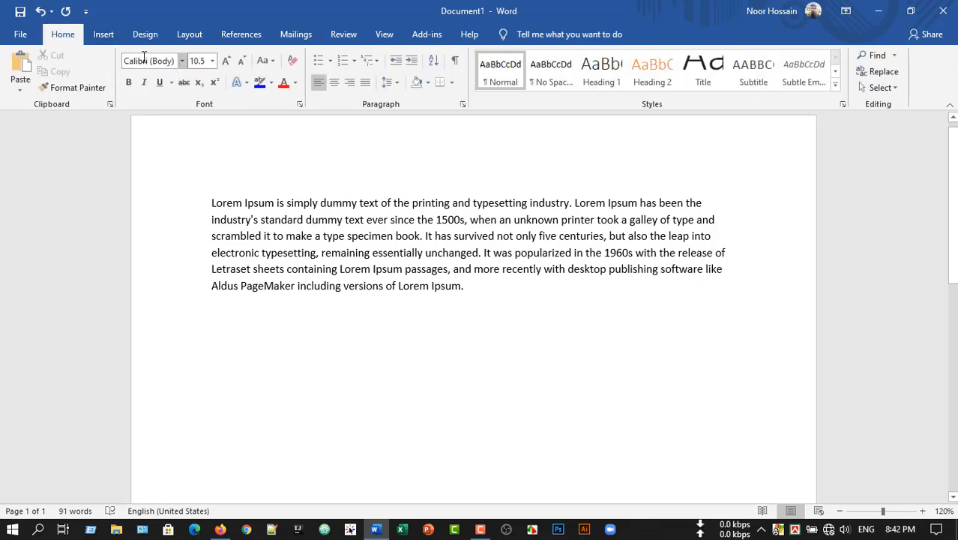
# - Apply the Tw Cen MT-Rockwell theme font set to the document
pyautogui.click(148, 35)
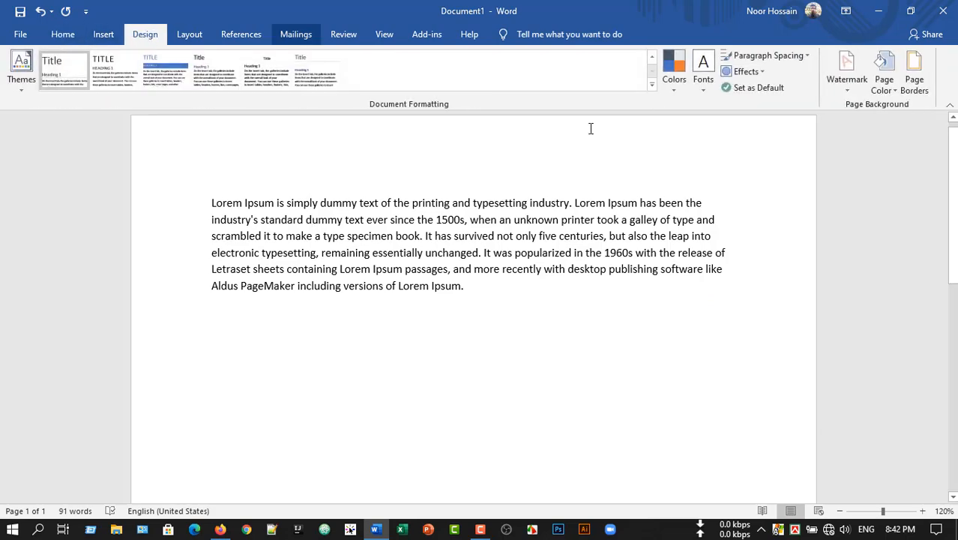
pyautogui.click(702, 89)
pyautogui.scroll(-5, 735, 375)
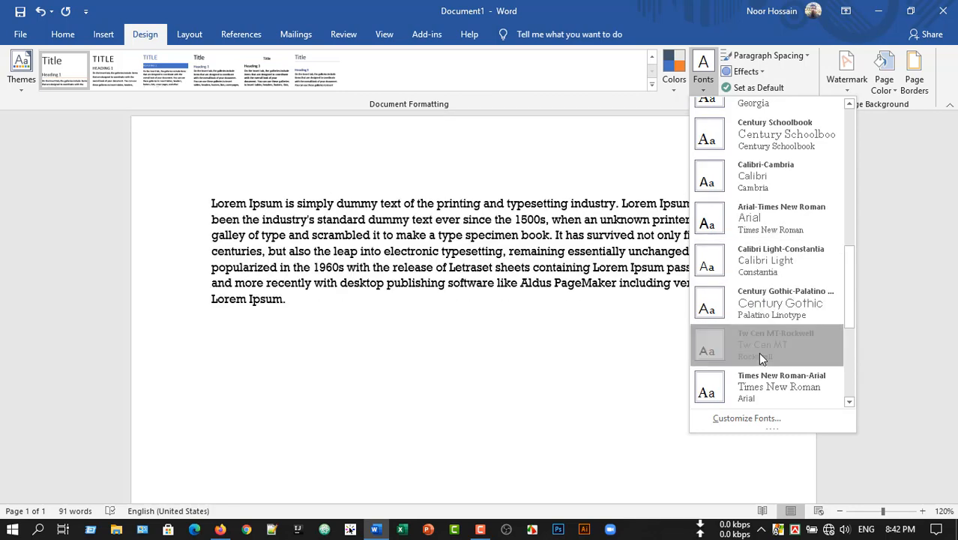
pyautogui.click(759, 356)
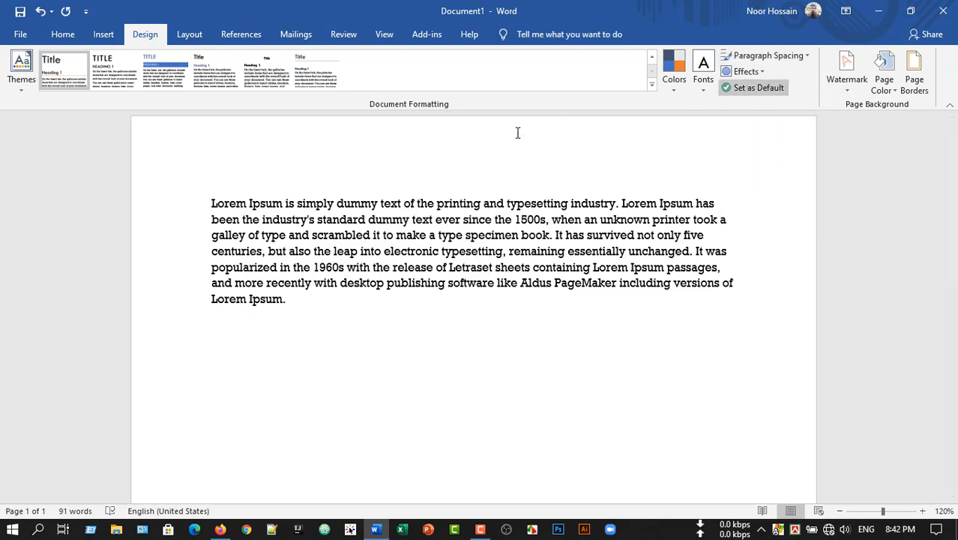
# - Select the whole paragraph and, in the custom paragraph spacing defaults, choose the darkest blue theme color as font color
pyautogui.moveTo(213, 203); pyautogui.dragTo(333, 302)
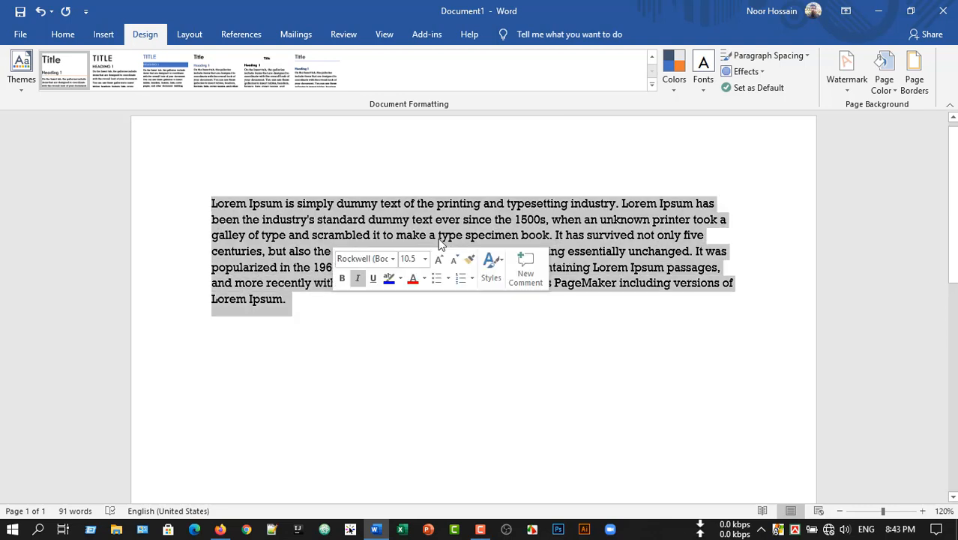
pyautogui.click(809, 55)
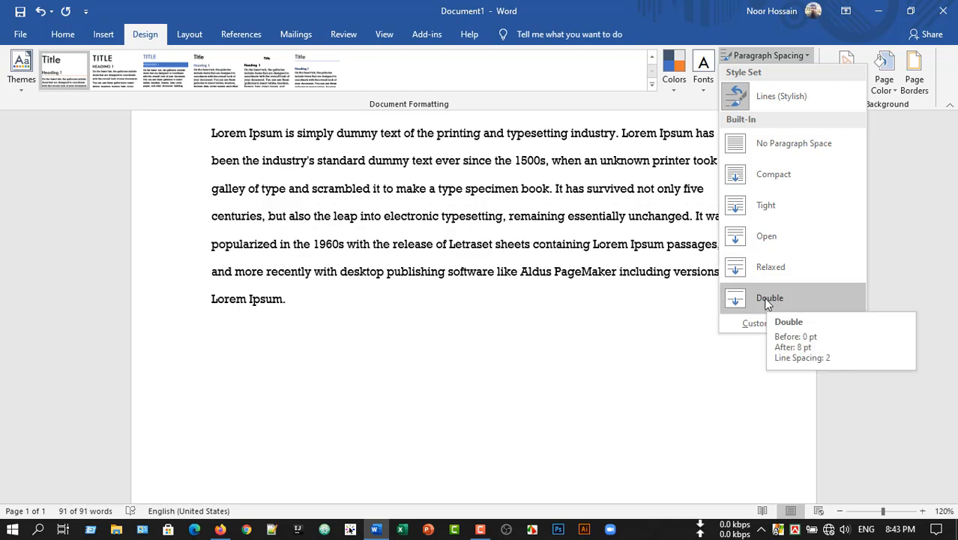
pyautogui.click(766, 323)
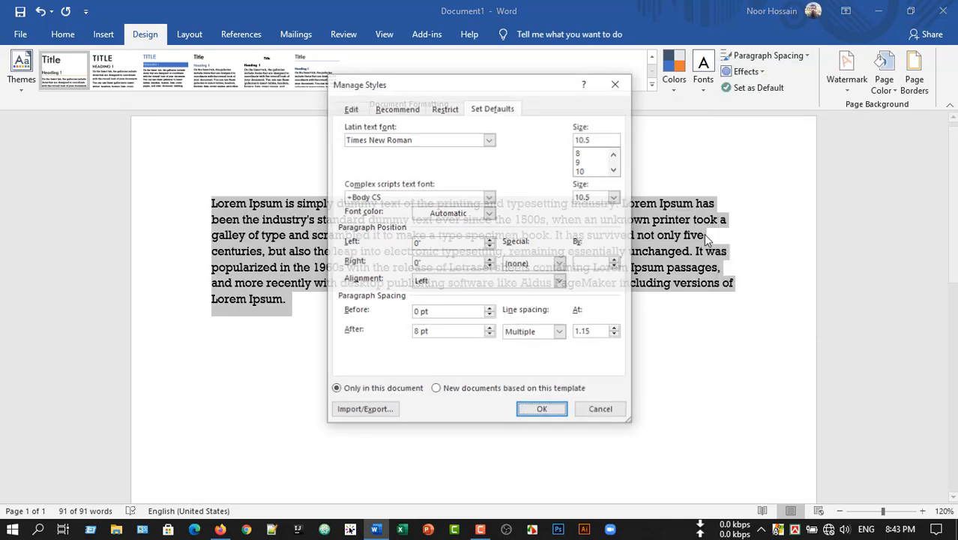
pyautogui.moveTo(442, 93); pyautogui.dragTo(674, 95)
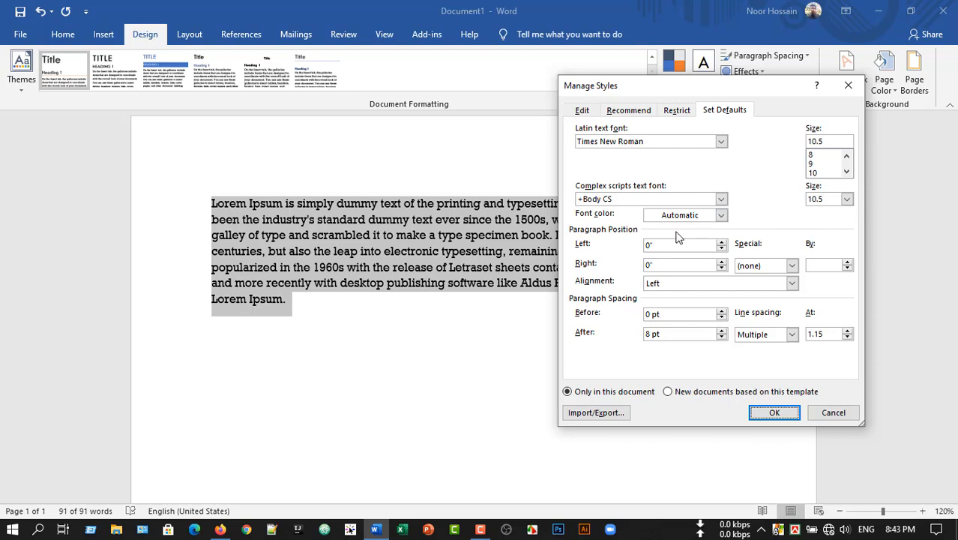
pyautogui.click(720, 216)
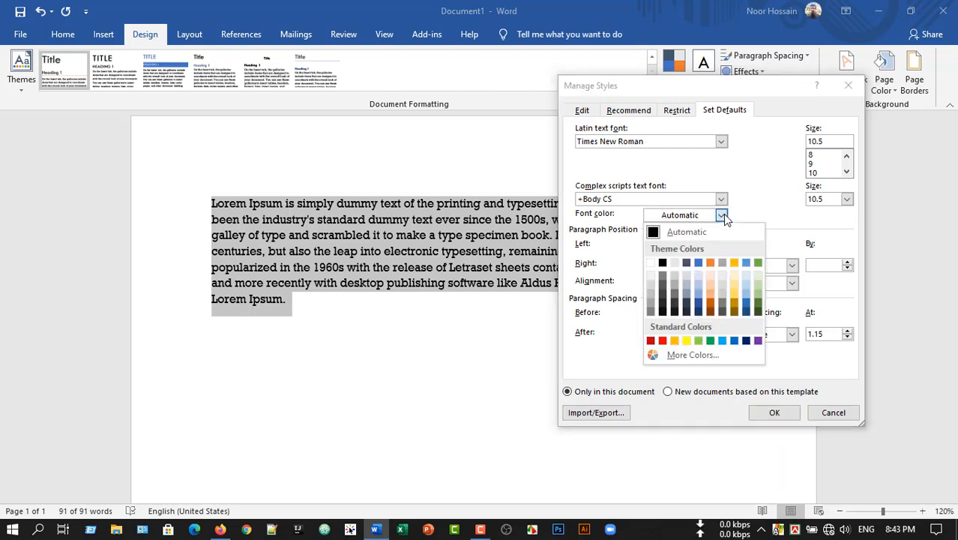
pyautogui.click(745, 312)
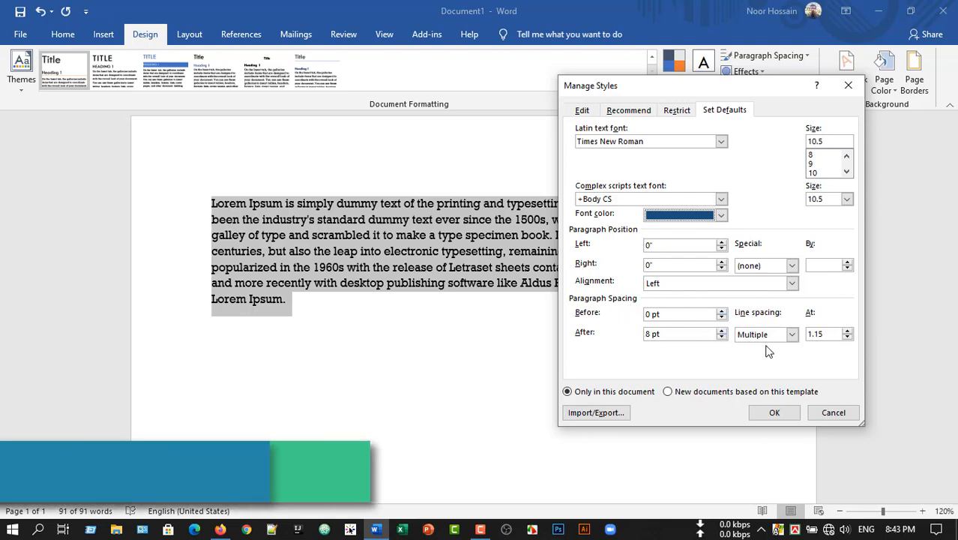
# - Set the default line spacing to At least 16 pt and apply the style defaults
pyautogui.click(791, 334)
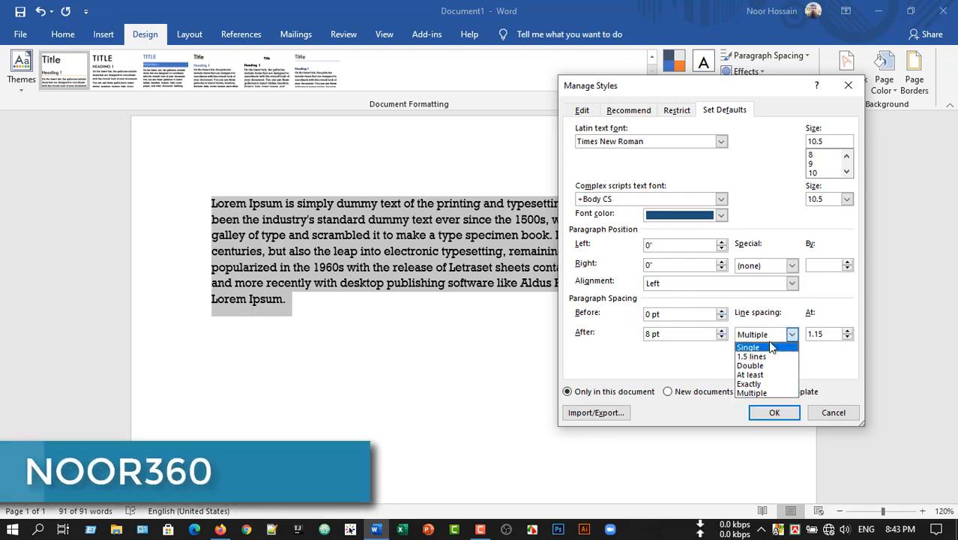
pyautogui.click(766, 373)
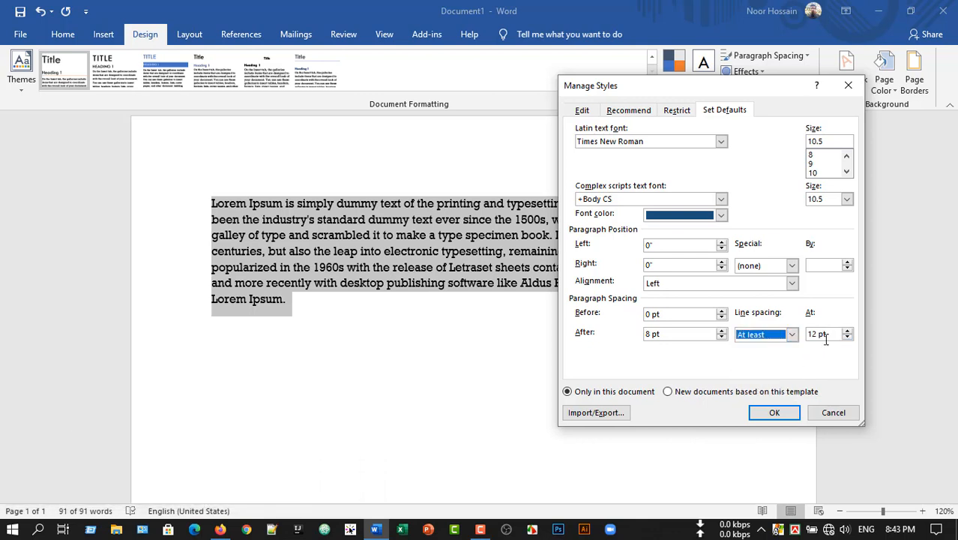
pyautogui.click(848, 334)
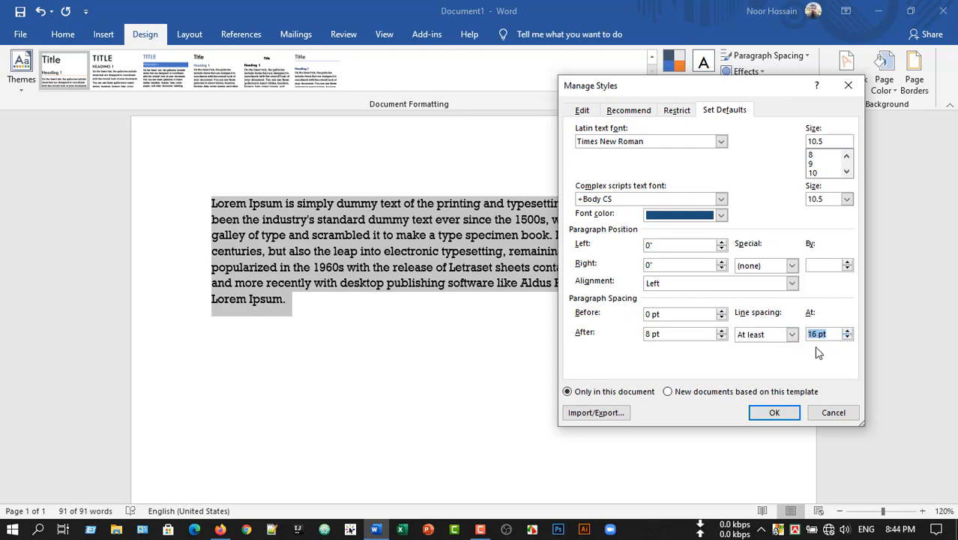
pyautogui.click(776, 414)
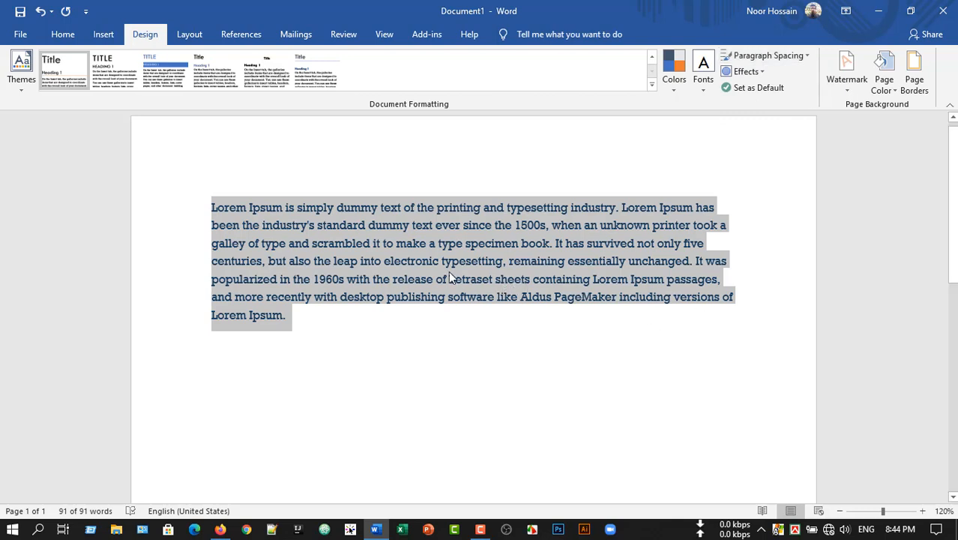
pyautogui.click(370, 278)
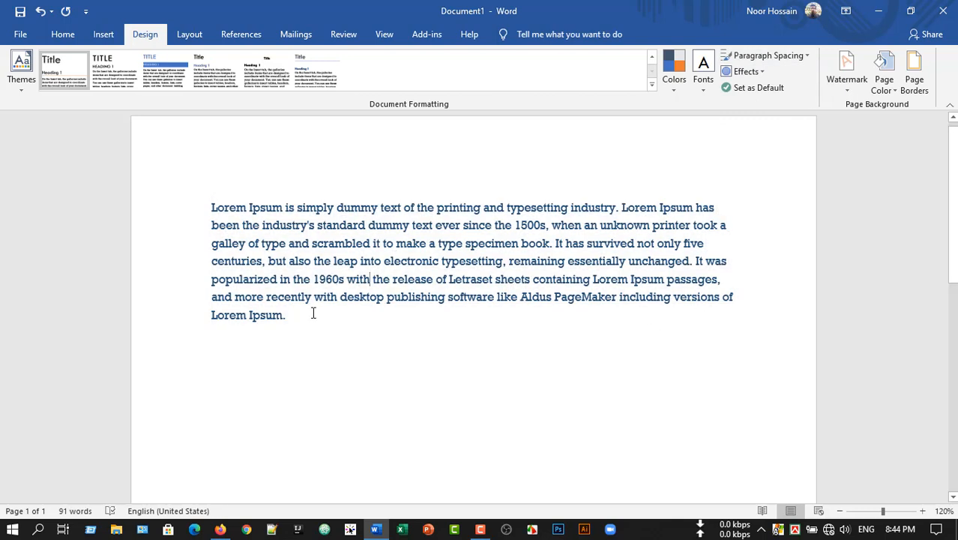
pyautogui.moveTo(291, 321); pyautogui.dragTo(204, 202)
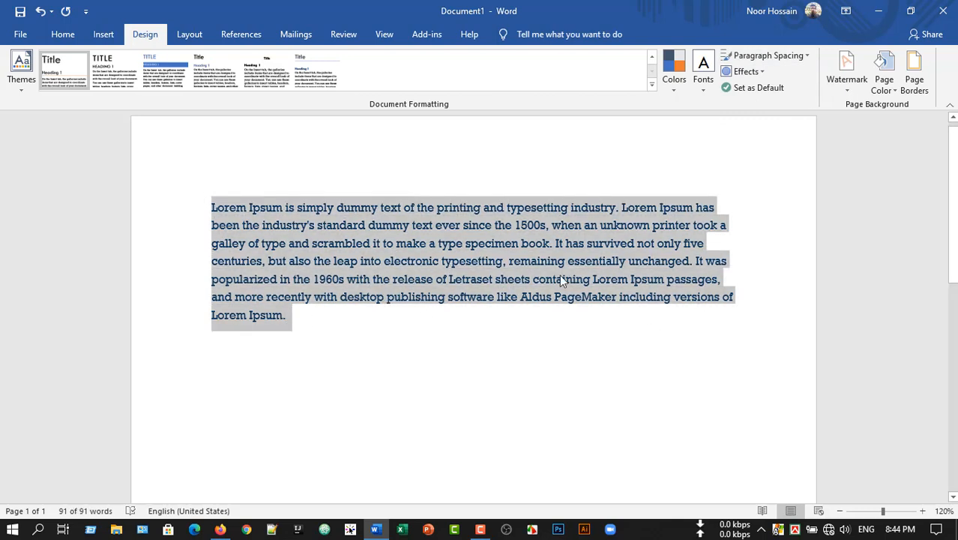
pyautogui.click(532, 298)
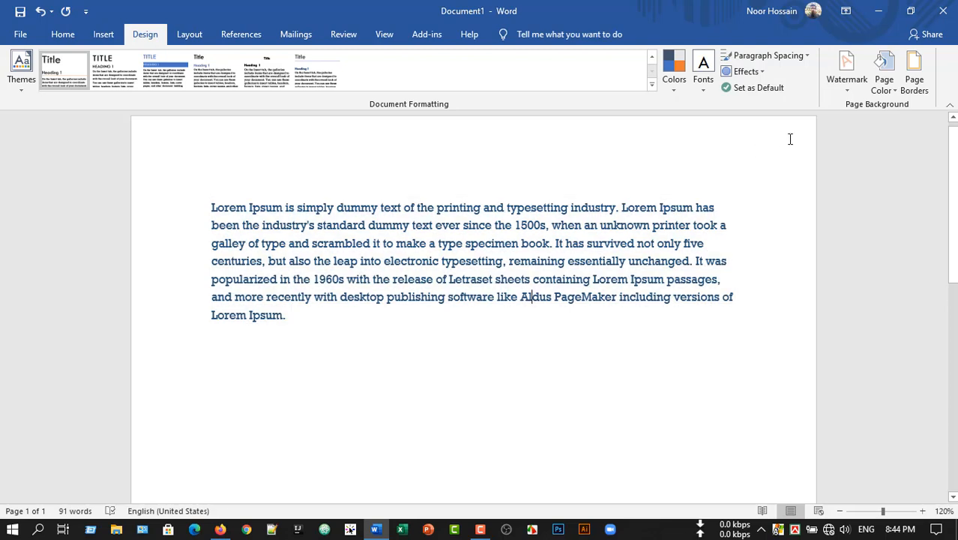
# - Add the diagonal CONFIDENTIAL 1 watermark to the page and check how it looks
pyautogui.click(848, 93)
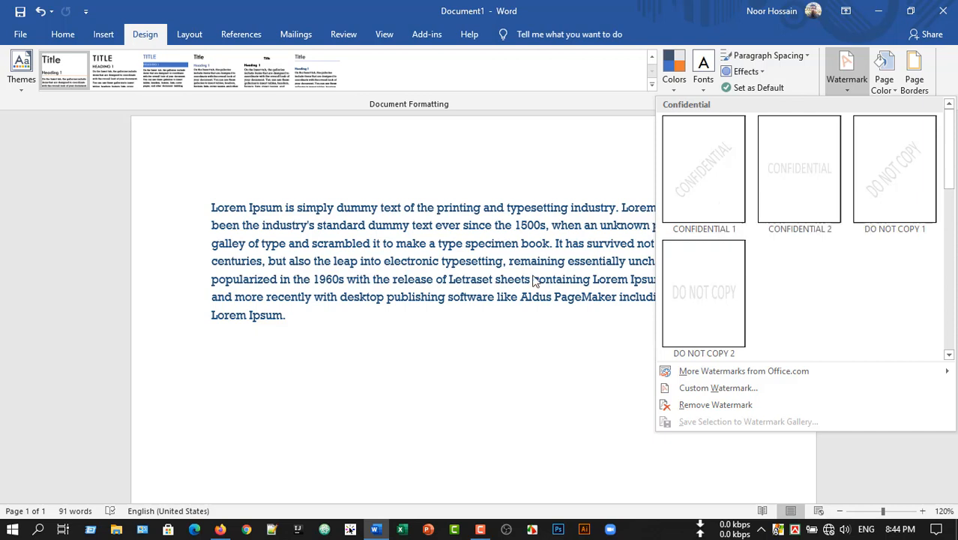
pyautogui.click(703, 197)
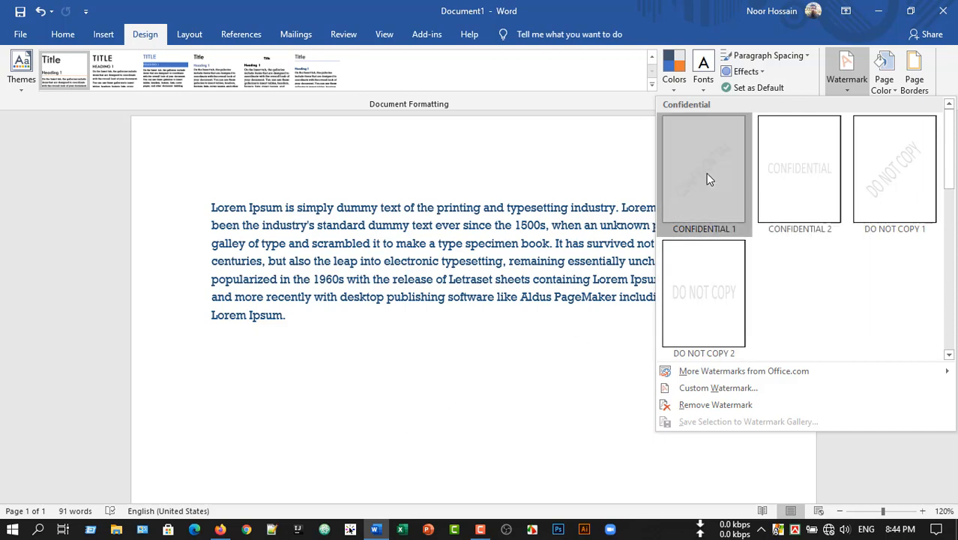
pyautogui.scroll(-3, 558, 382)
pyautogui.scroll(-5, 558, 383)
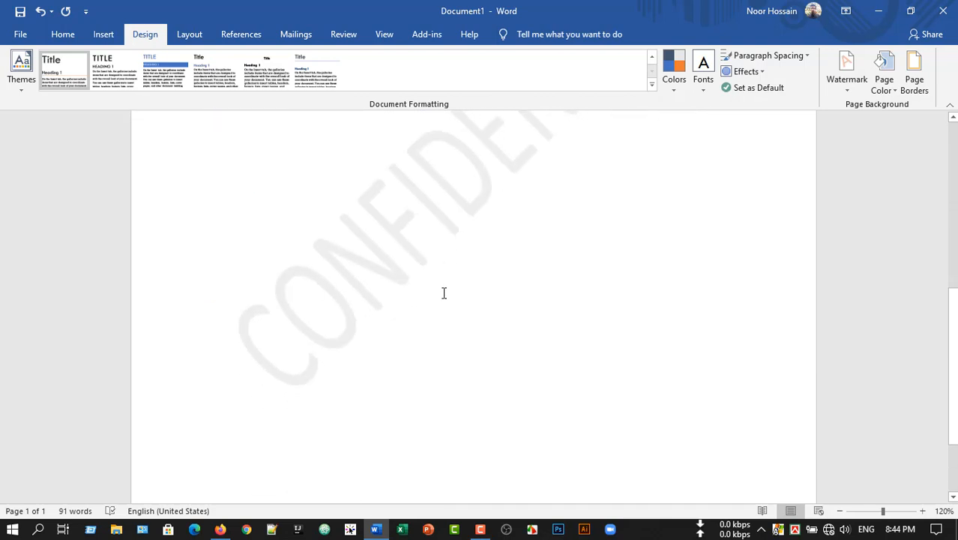
pyautogui.scroll(2, 443, 294)
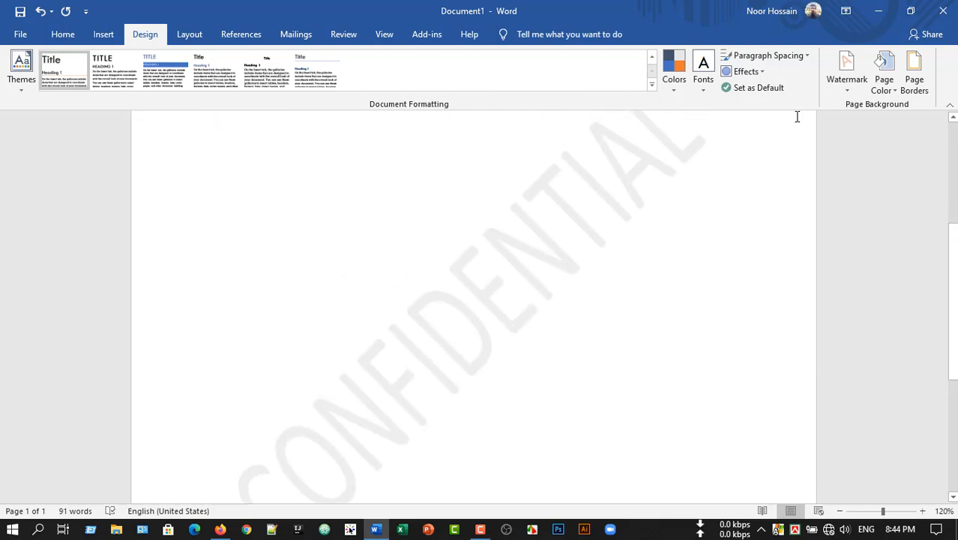
# - Start a custom picture watermark and choose to work offline for selecting a picture from the computer
pyautogui.click(841, 84)
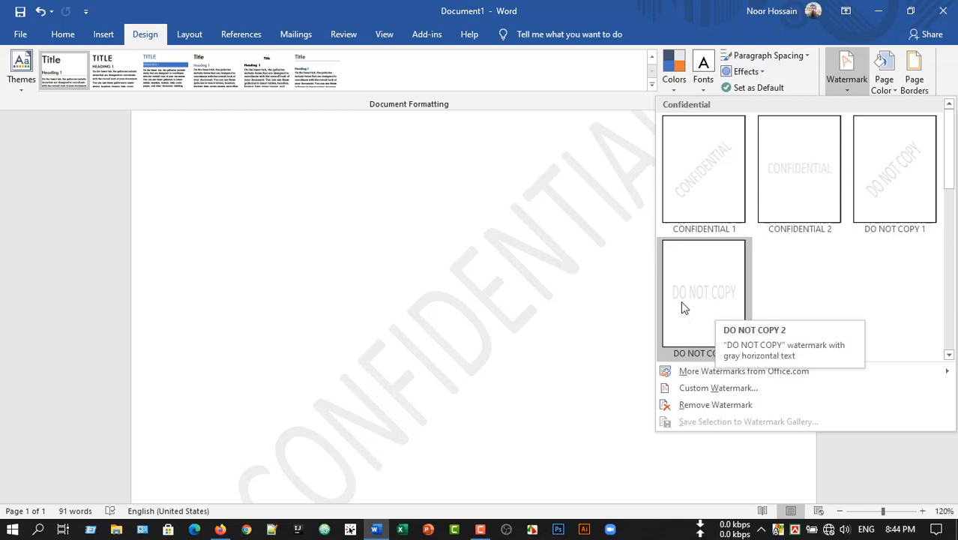
pyautogui.click(718, 387)
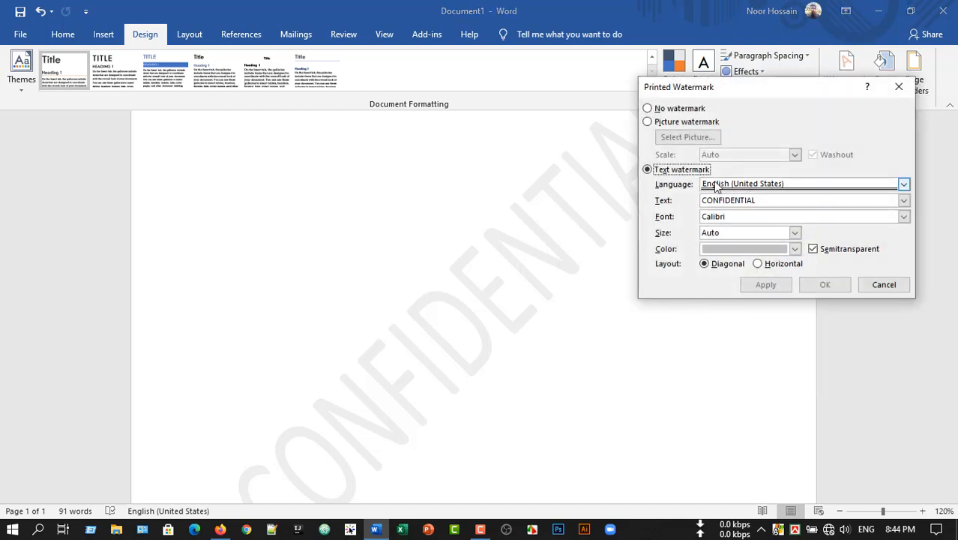
pyautogui.click(647, 122)
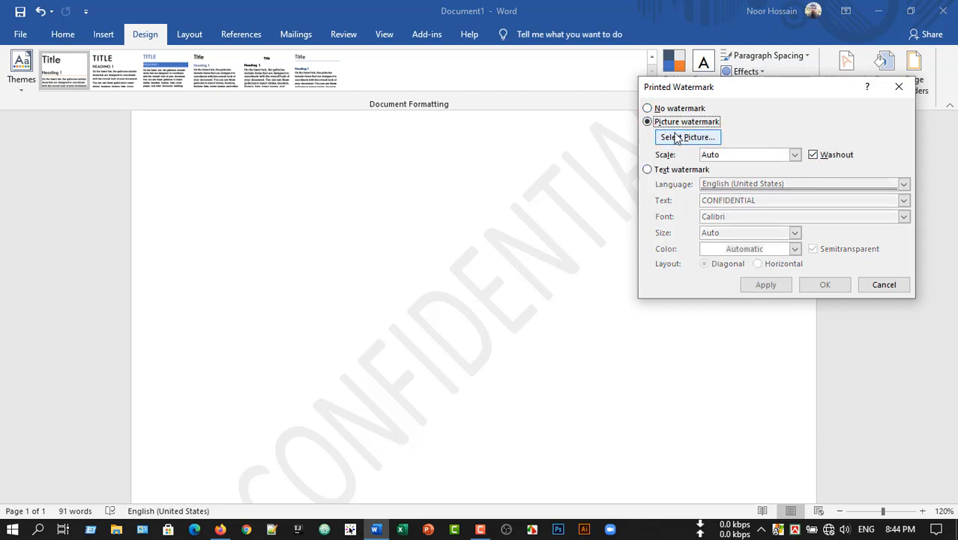
pyautogui.click(648, 109)
pyautogui.click(648, 122)
pyautogui.click(691, 142)
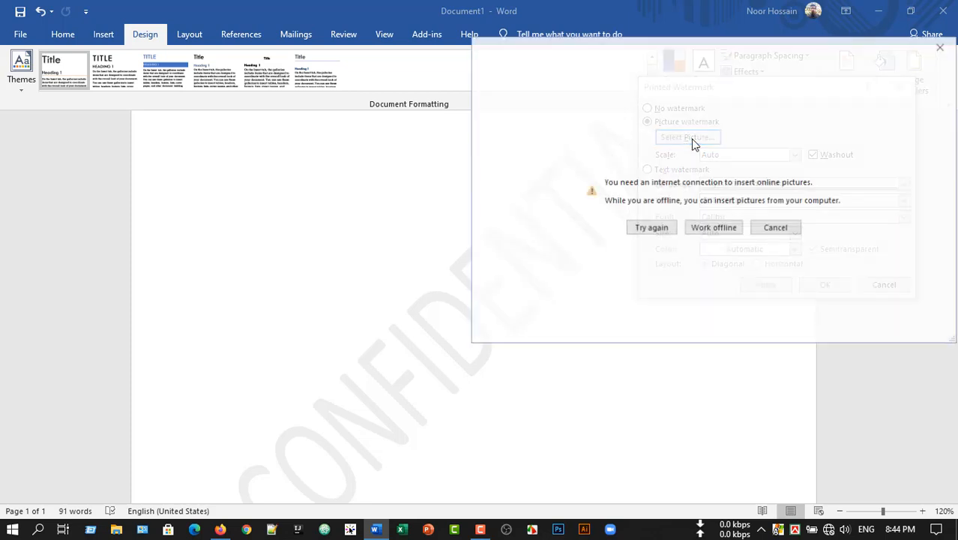
pyautogui.click(722, 231)
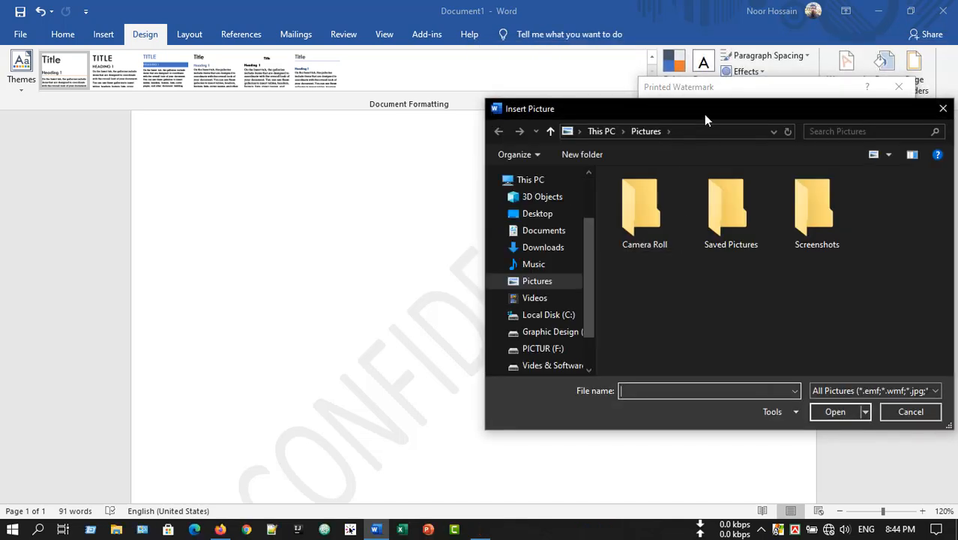
# - Insert Screenshot (2).png from the Screenshots folder as the picture watermark and check it on the page
pyautogui.moveTo(653, 114); pyautogui.dragTo(521, 90)
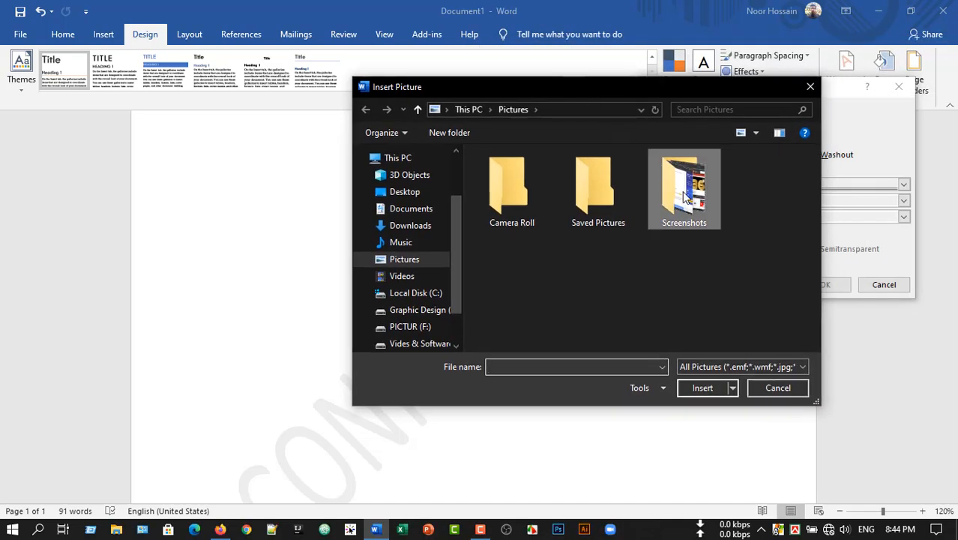
pyautogui.doubleClick(682, 199)
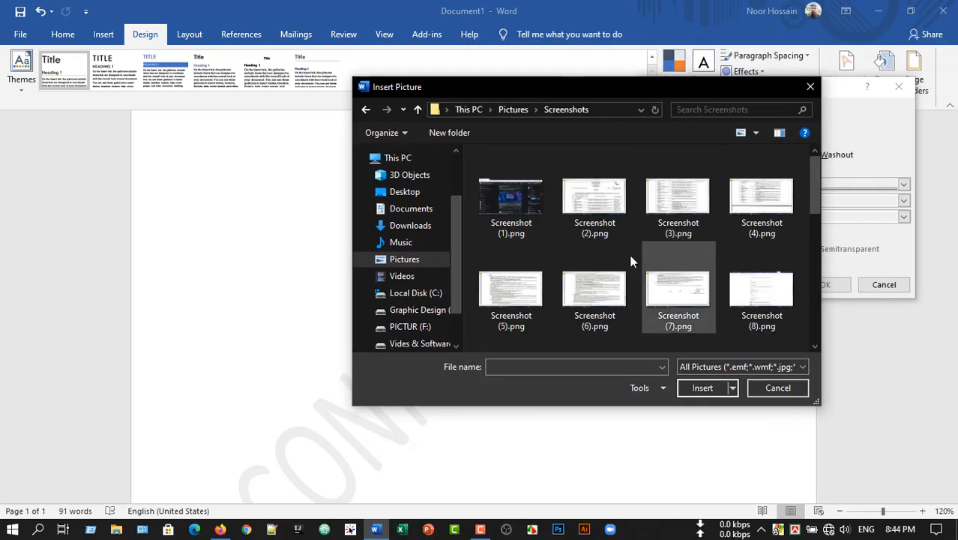
pyautogui.doubleClick(601, 204)
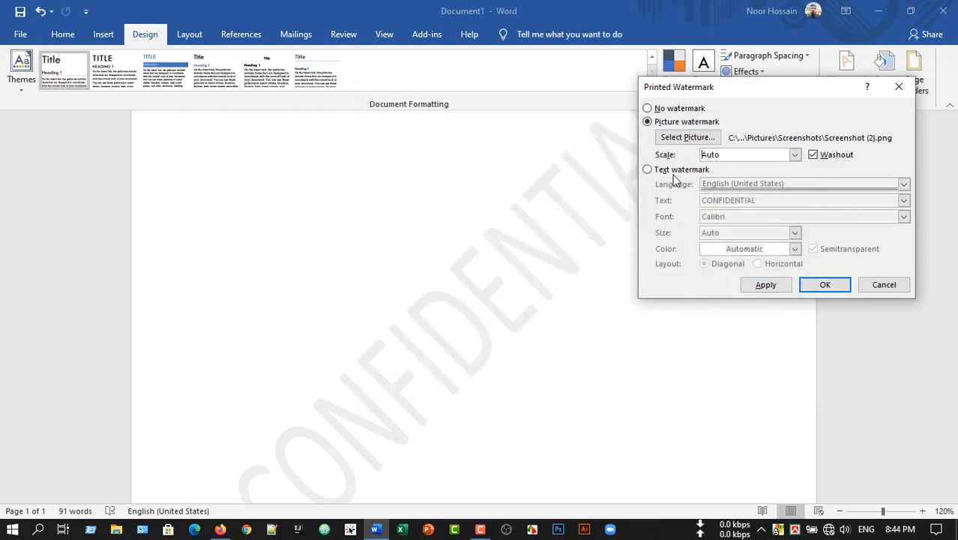
pyautogui.click(825, 286)
pyautogui.scroll(-6, 464, 287)
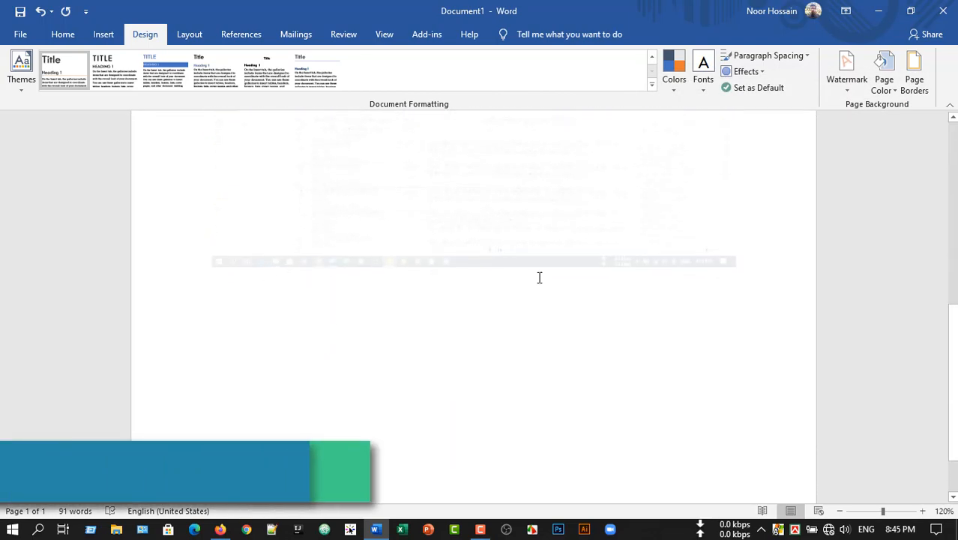
pyautogui.scroll(3, 536, 289)
pyautogui.scroll(1, 607, 339)
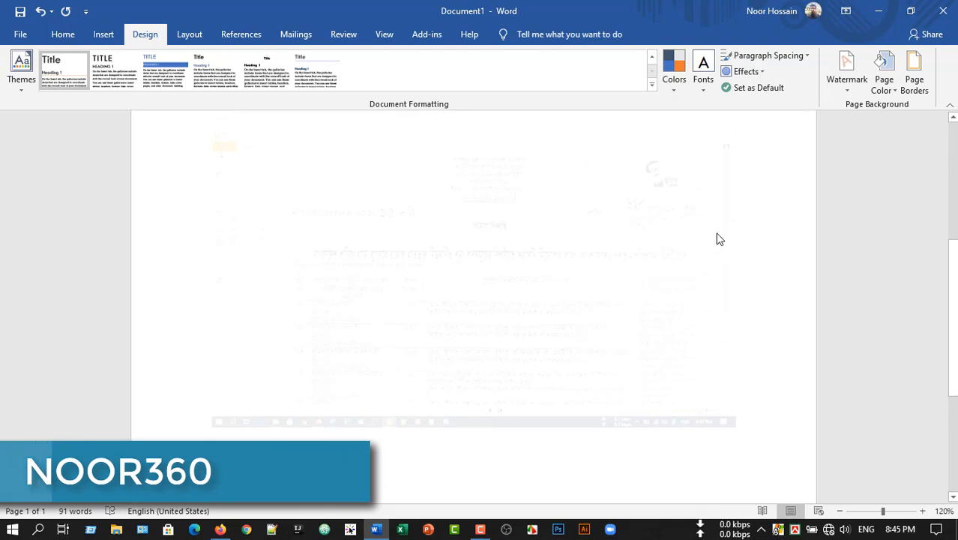
pyautogui.scroll(2, 531, 328)
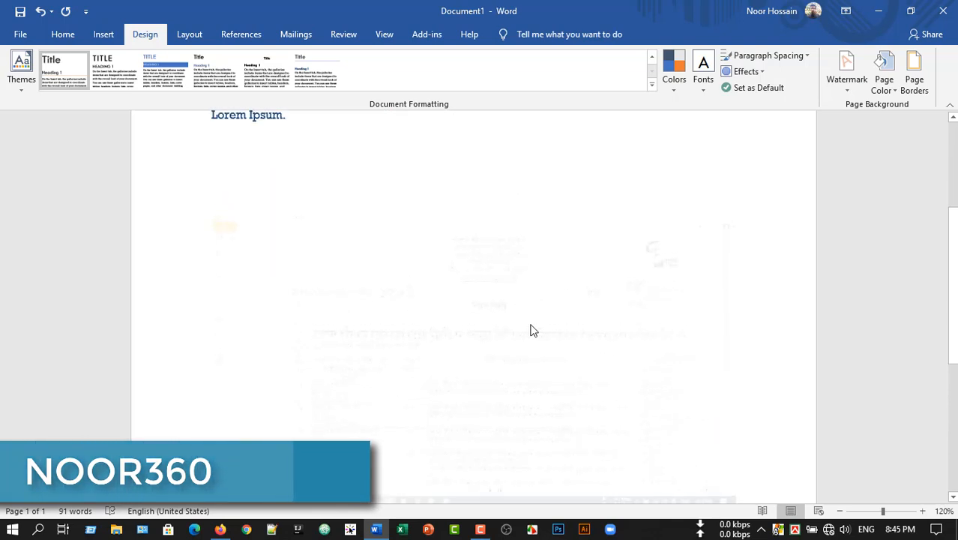
pyautogui.scroll(-2, 646, 293)
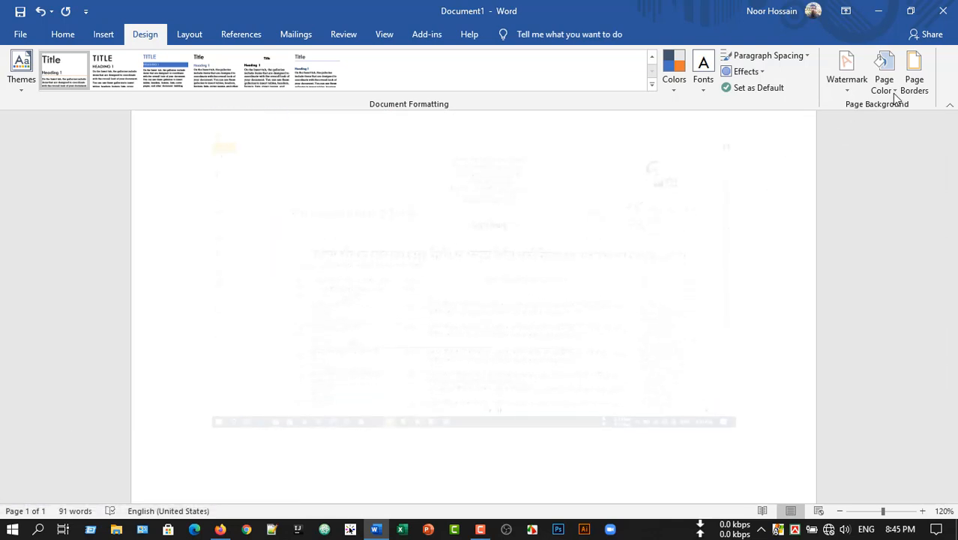
# - Apply the existing picture watermark without Washout, and reapply it with Washout enabled
pyautogui.click(846, 82)
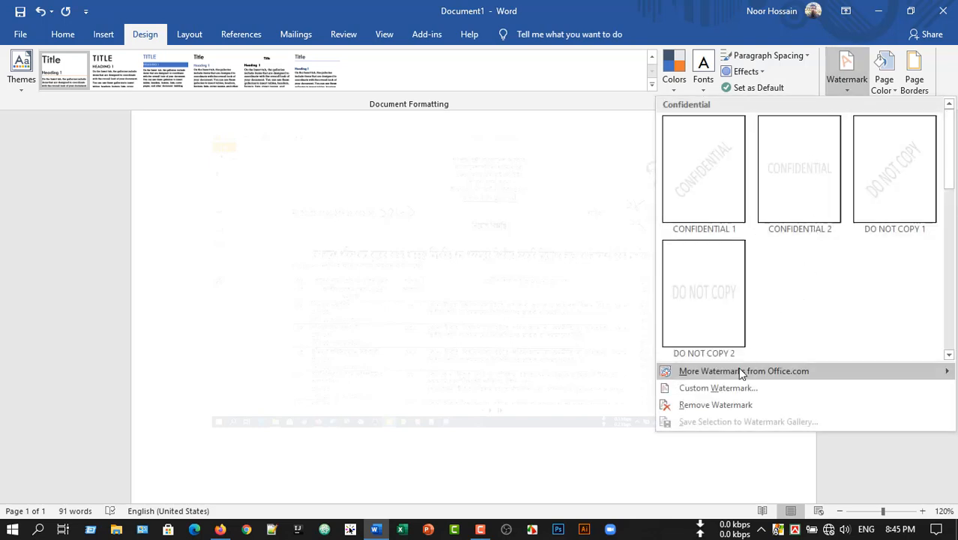
pyautogui.click(688, 387)
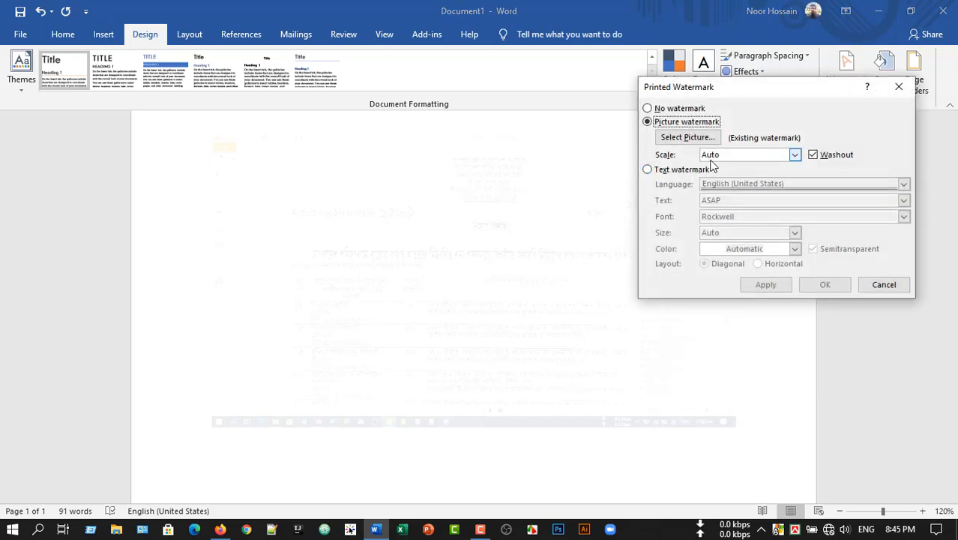
pyautogui.click(813, 155)
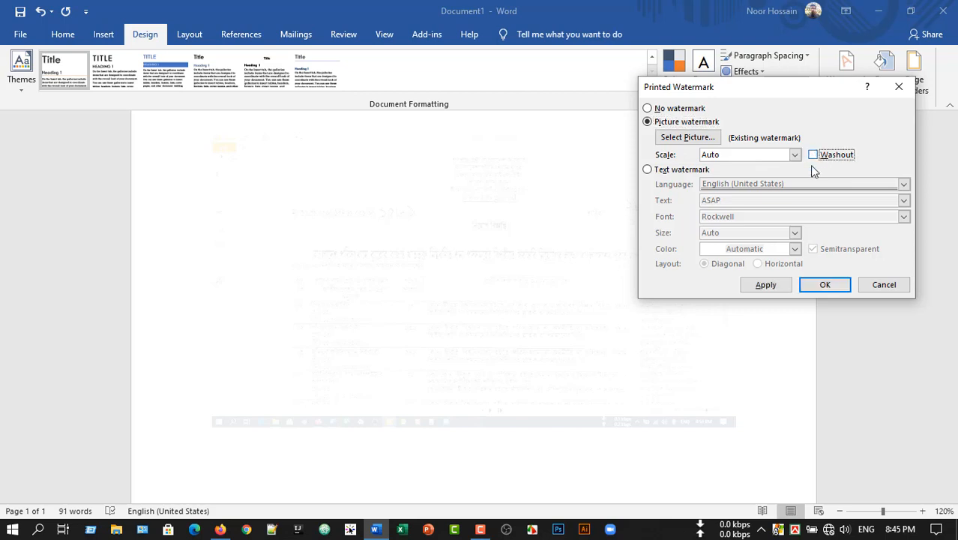
pyautogui.click(765, 285)
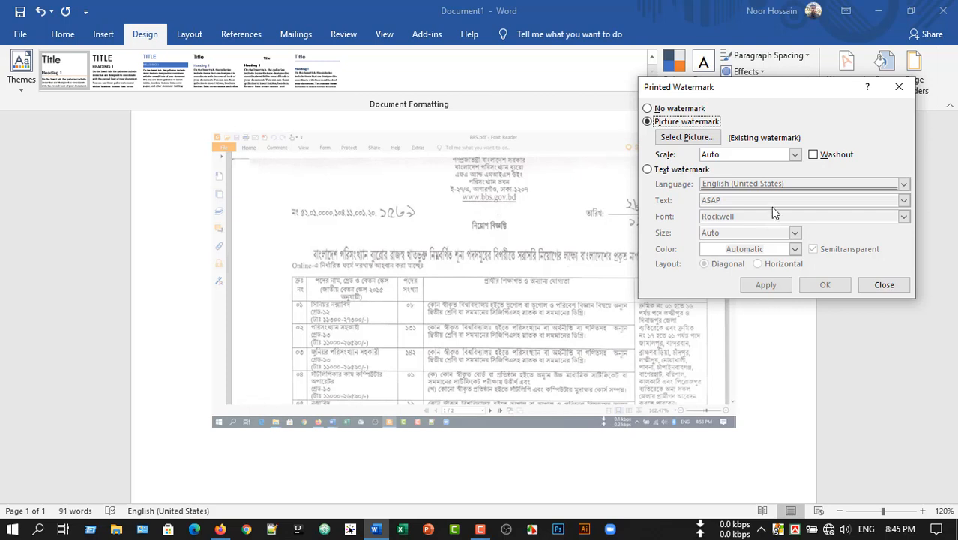
pyautogui.click(814, 155)
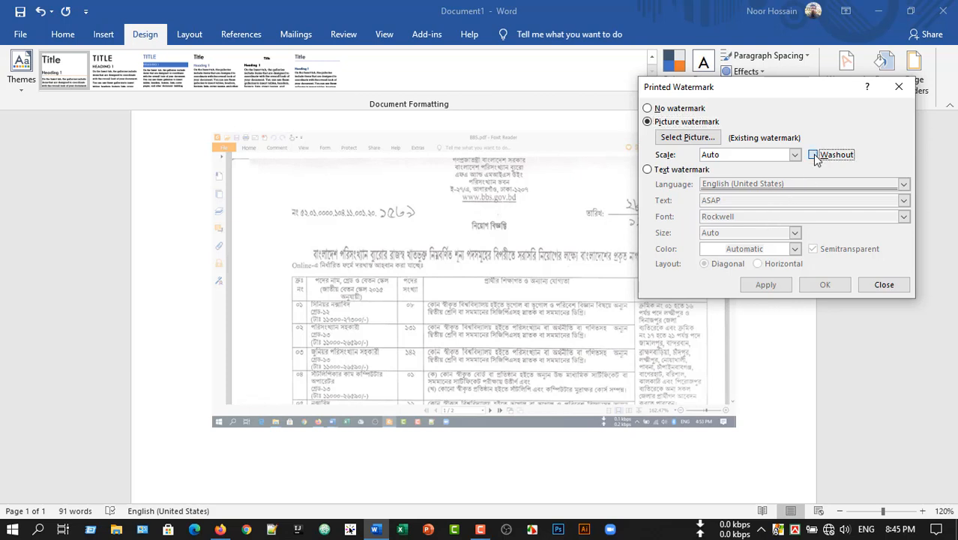
pyautogui.click(765, 285)
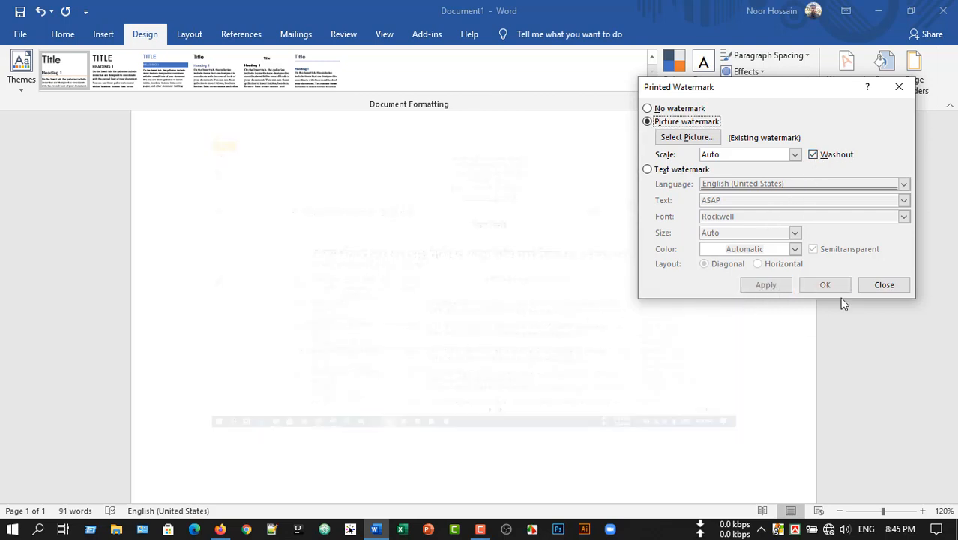
# - Switch the custom watermark to a text watermark in English (United States) with the text NOOR360
pyautogui.click(648, 109)
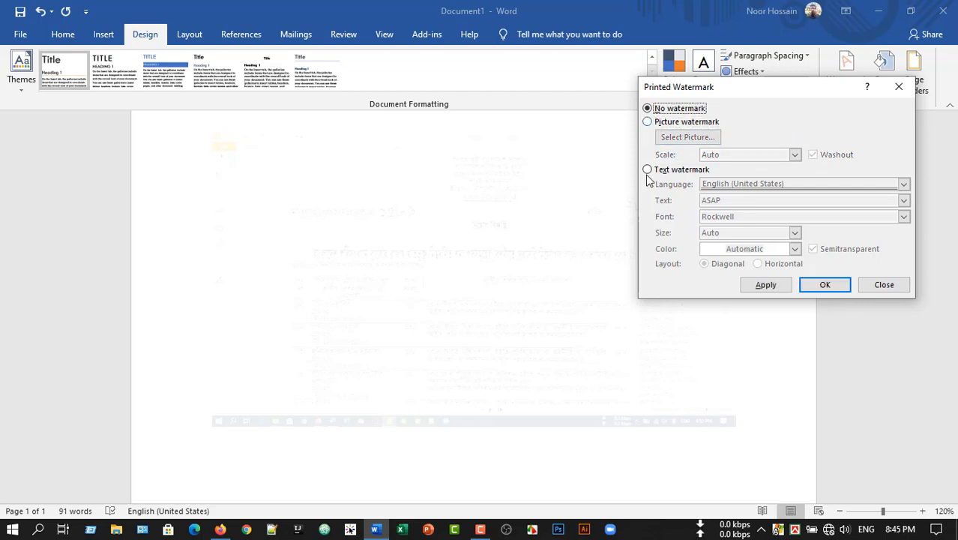
pyautogui.click(648, 171)
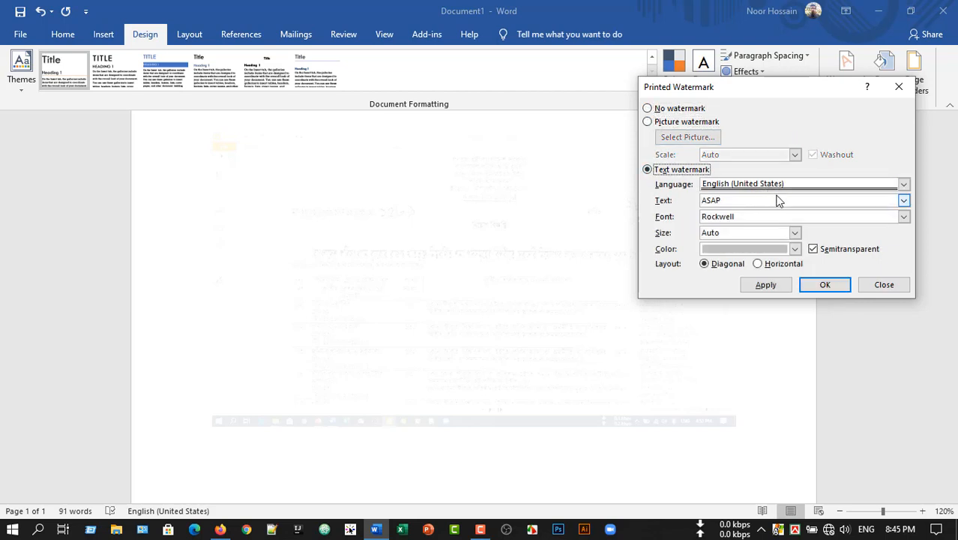
pyautogui.click(809, 185)
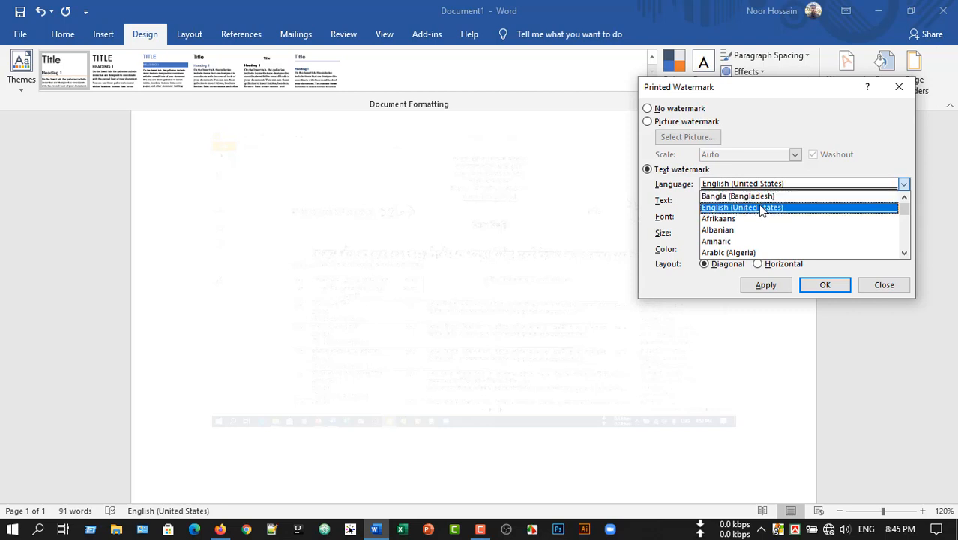
pyautogui.click(757, 208)
pyautogui.moveTo(754, 203); pyautogui.dragTo(651, 201)
pyautogui.write('NOOR360')
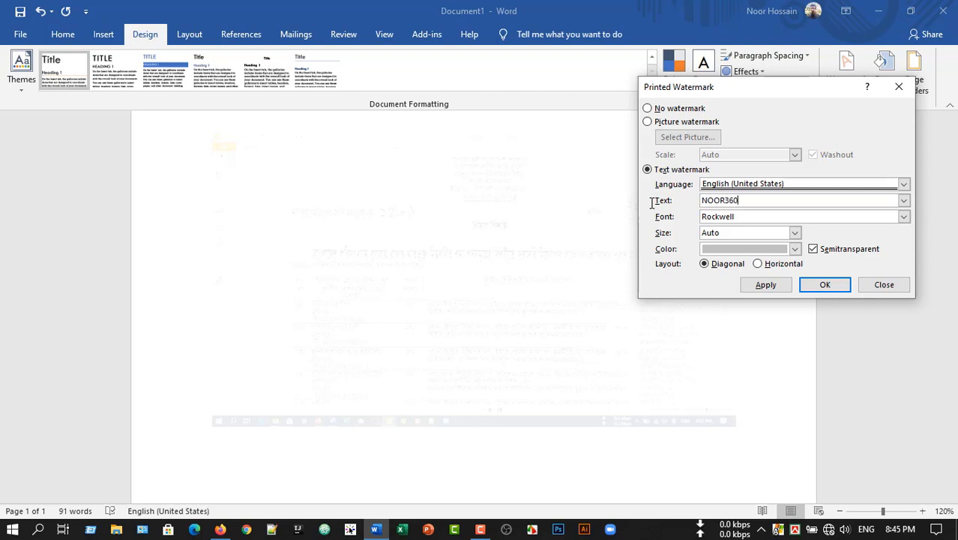
# - Give the text watermark the Rockwell font and a light blue theme color, apply it and close the watermark settings
pyautogui.click(904, 218)
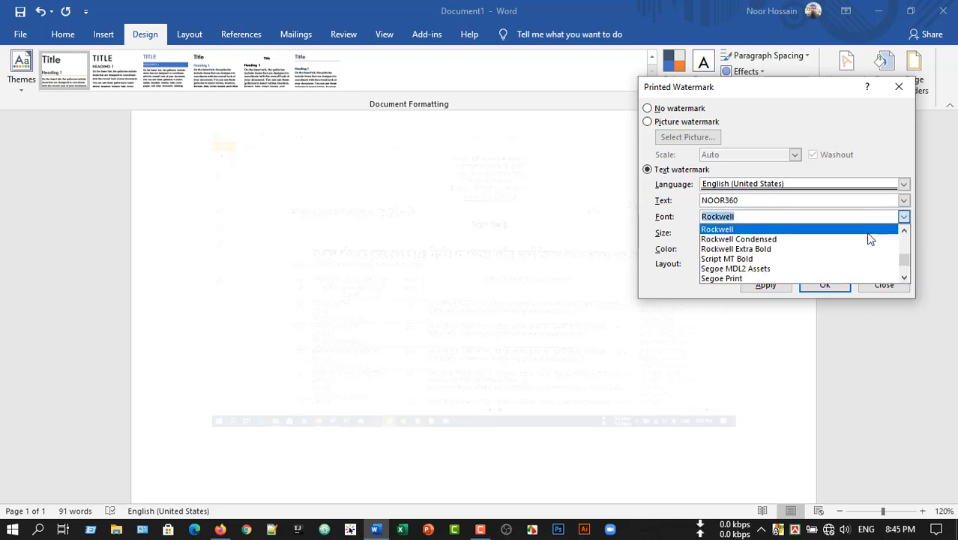
pyautogui.click(813, 224)
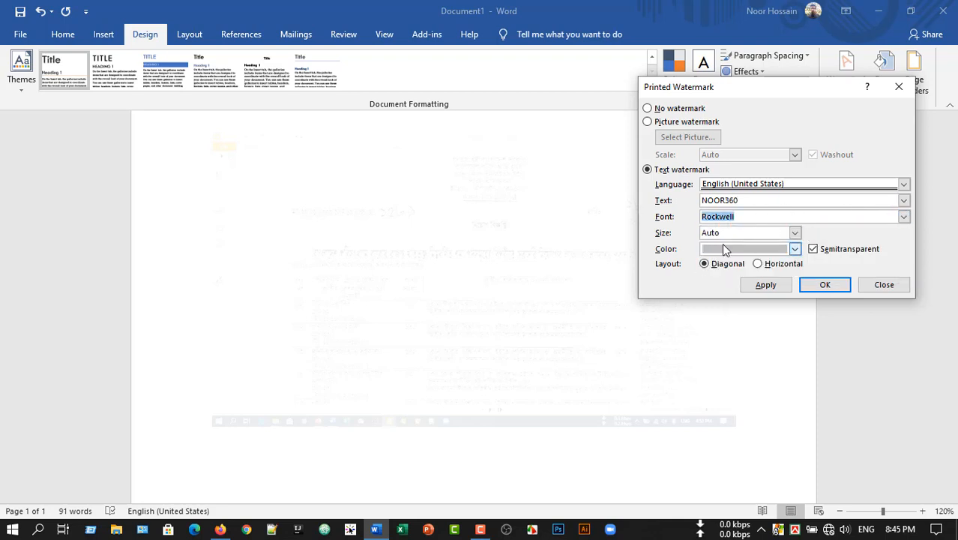
pyautogui.click(795, 249)
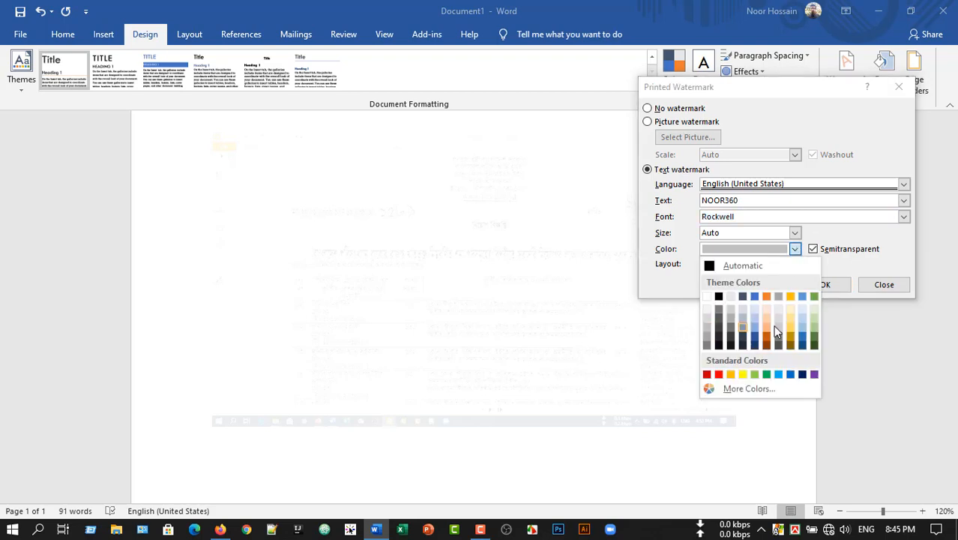
pyautogui.click(754, 320)
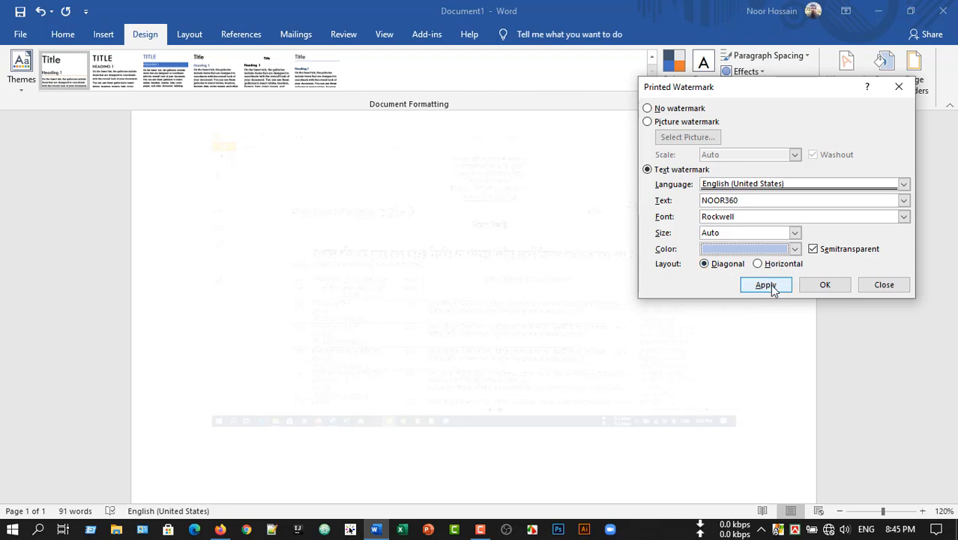
pyautogui.click(765, 285)
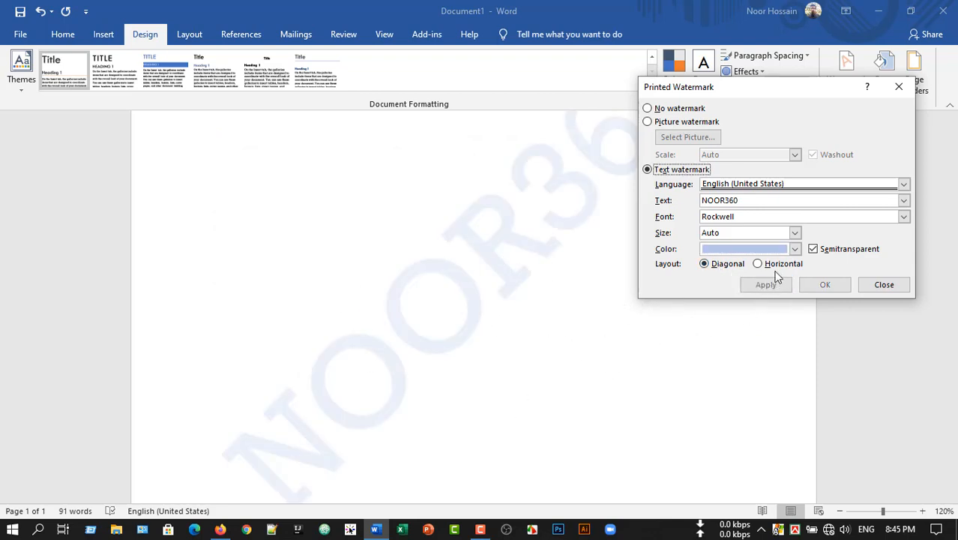
pyautogui.click(884, 285)
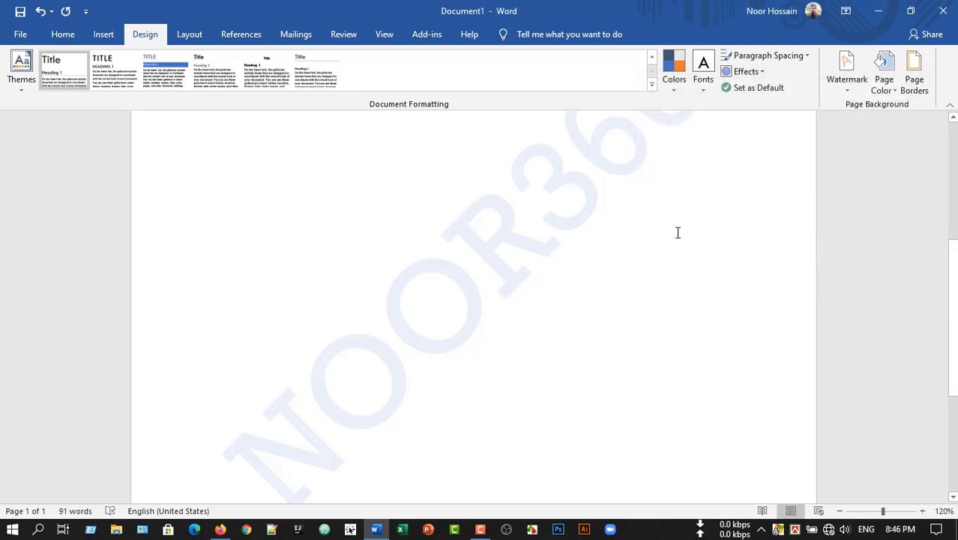
# - Set the page color to a light green theme color and check the whole page
pyautogui.scroll(5, 677, 233)
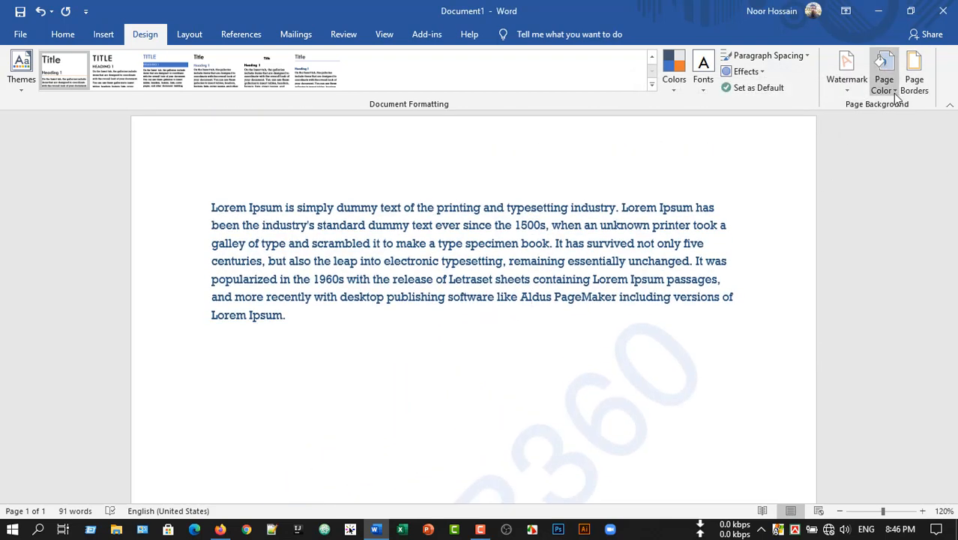
pyautogui.click(895, 91)
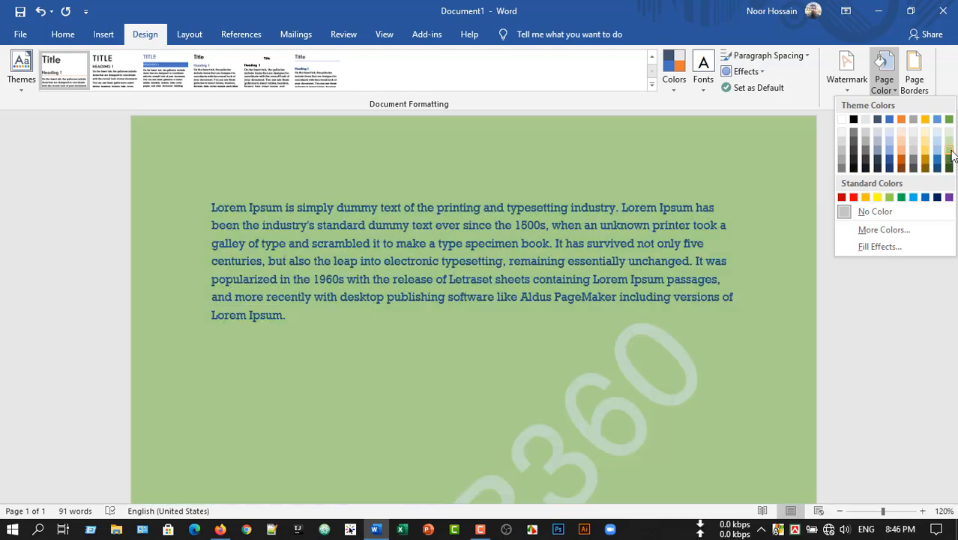
pyautogui.click(949, 156)
pyautogui.scroll(-5, 434, 324)
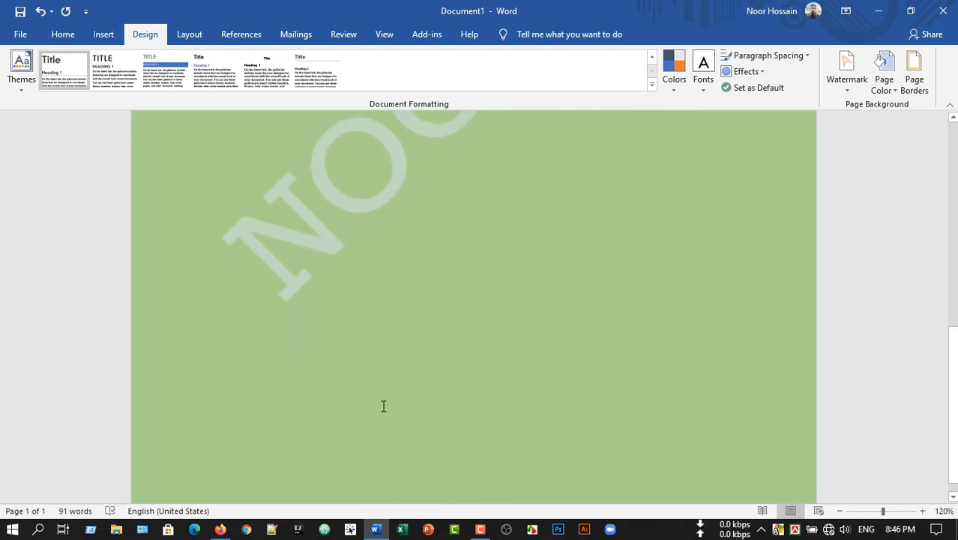
pyautogui.scroll(5, 383, 405)
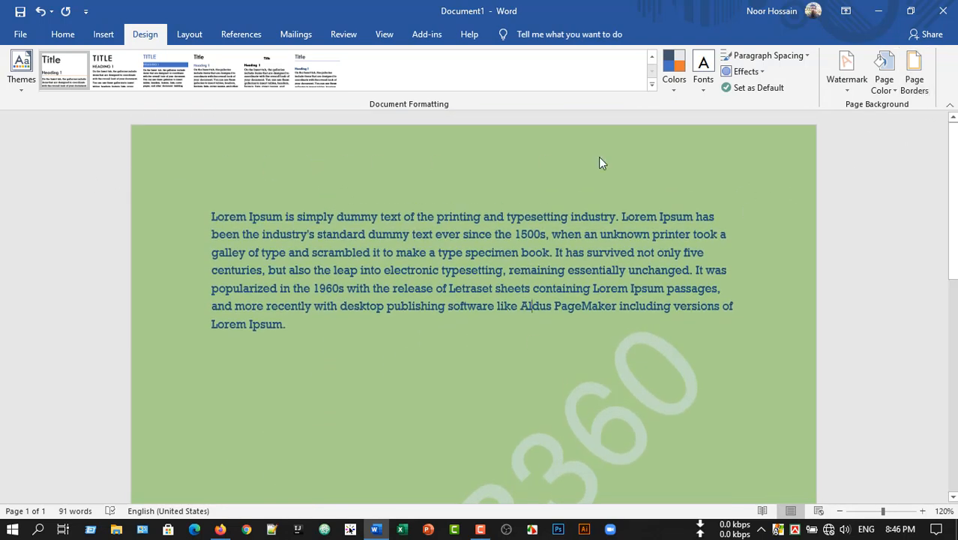
# - Open the page border settings, try the Shadow, 3-D and Custom settings, and choose the Box setting
pyautogui.click(912, 89)
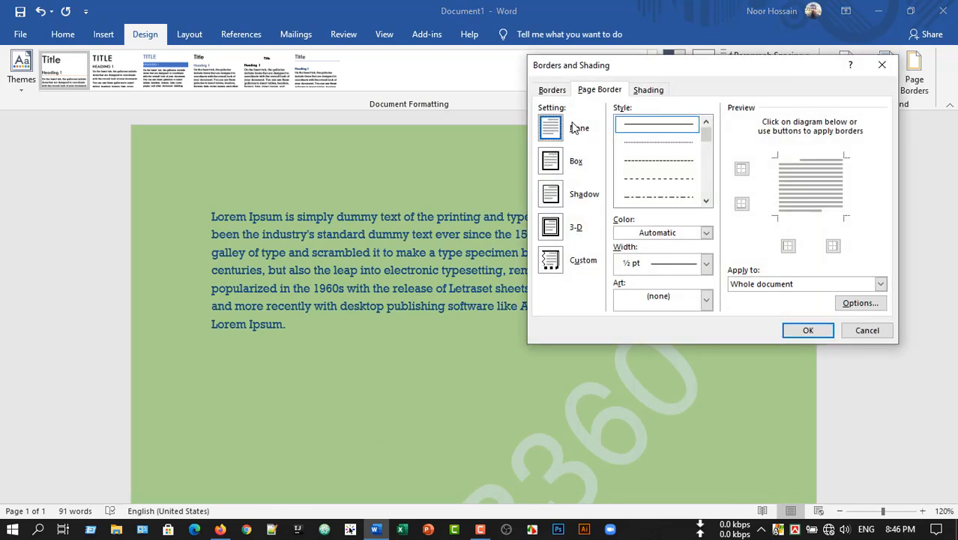
pyautogui.click(551, 162)
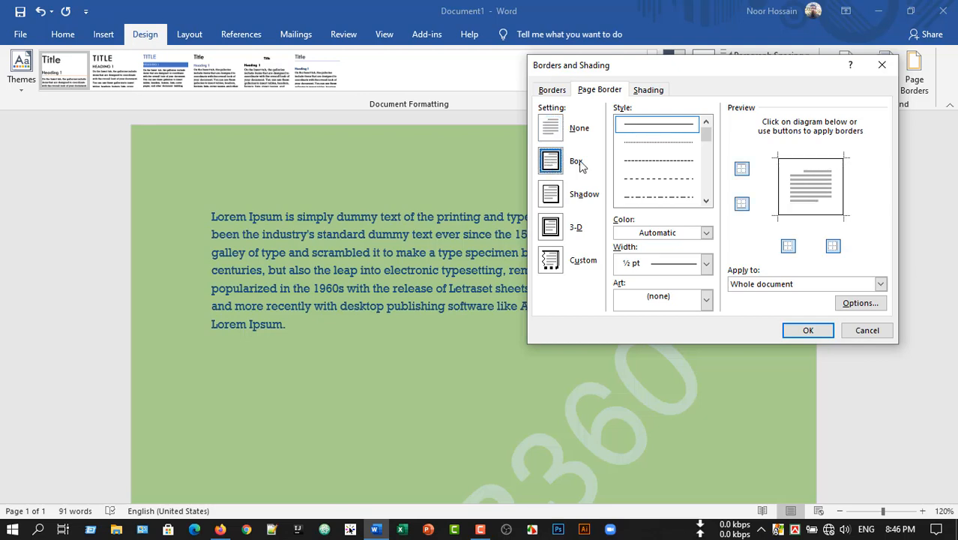
pyautogui.click(551, 196)
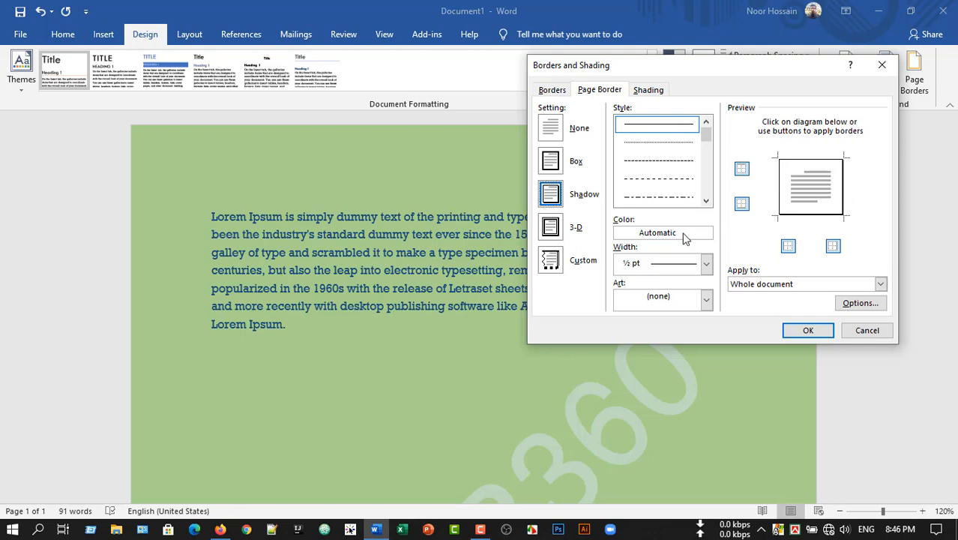
pyautogui.click(551, 229)
pyautogui.click(551, 229)
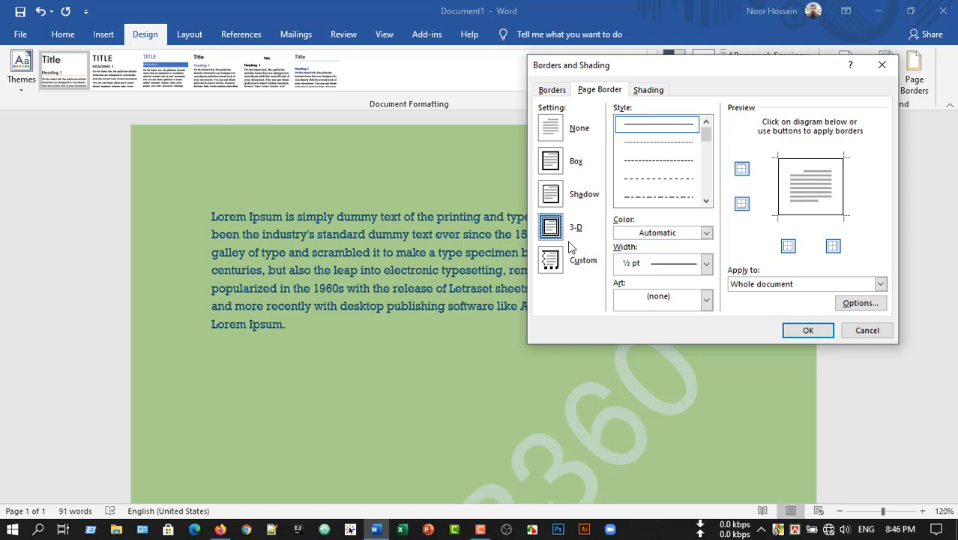
pyautogui.click(551, 264)
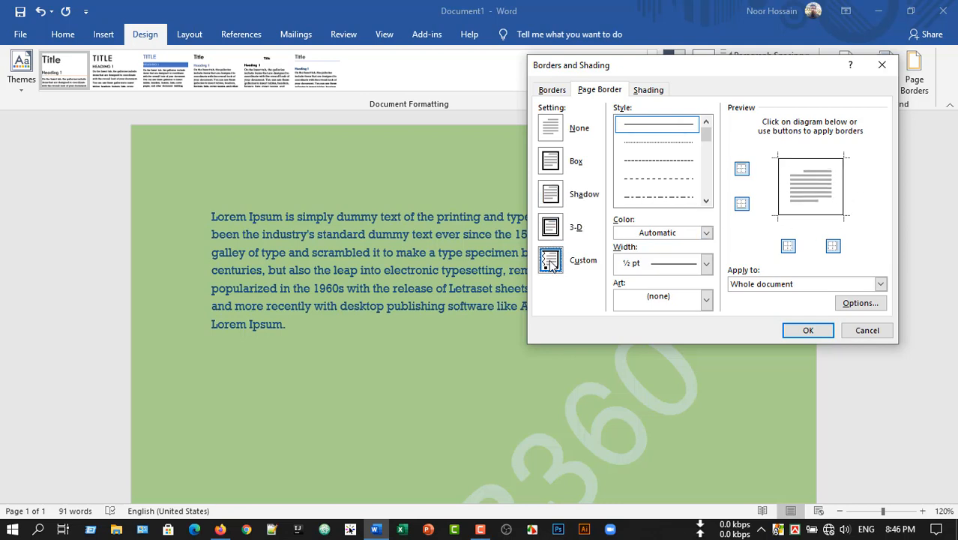
pyautogui.click(551, 162)
pyautogui.click(550, 194)
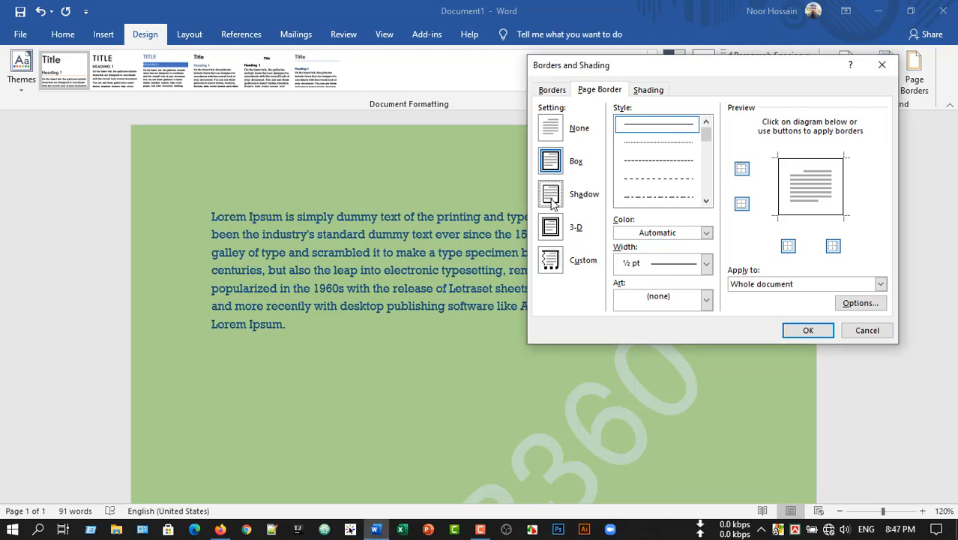
pyautogui.click(551, 229)
pyautogui.click(551, 161)
# - Try a dashed line style for the page border, and choose the triple-line style with a thick middle line
pyautogui.click(677, 161)
pyautogui.scroll(-3, 672, 173)
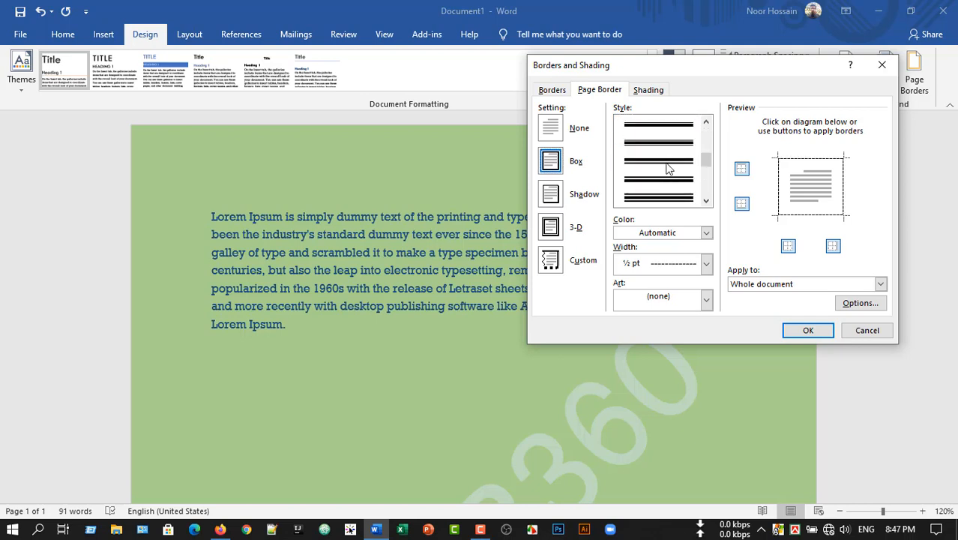
pyautogui.click(674, 191)
pyautogui.scroll(-1, 660, 192)
pyautogui.scroll(1, 669, 178)
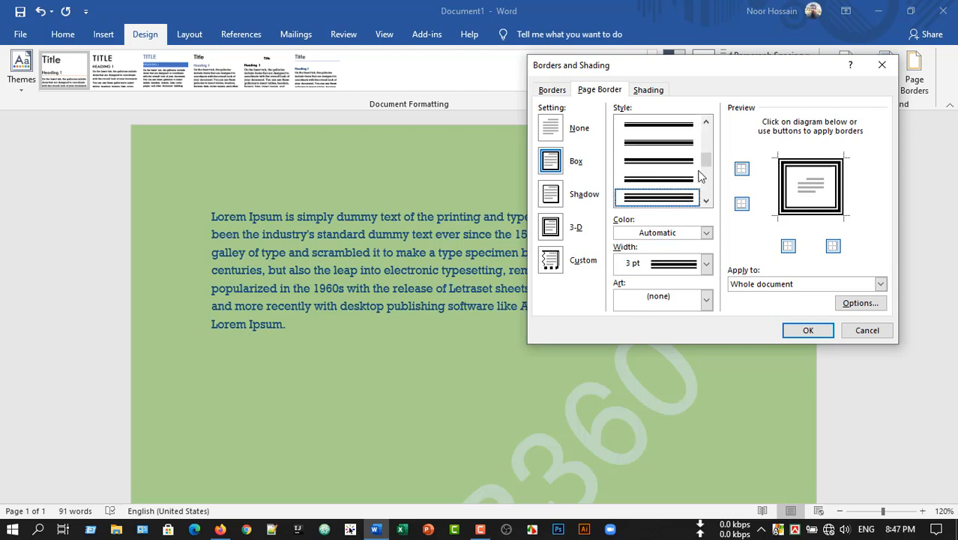
# - Give the page border a dark blue theme color and a width of 4 ½ pt
pyautogui.click(706, 233)
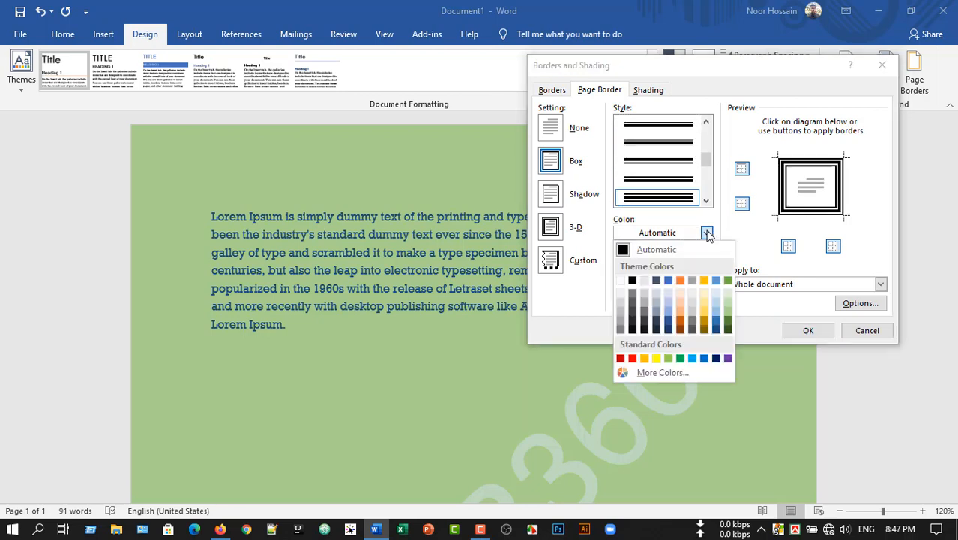
pyautogui.click(667, 321)
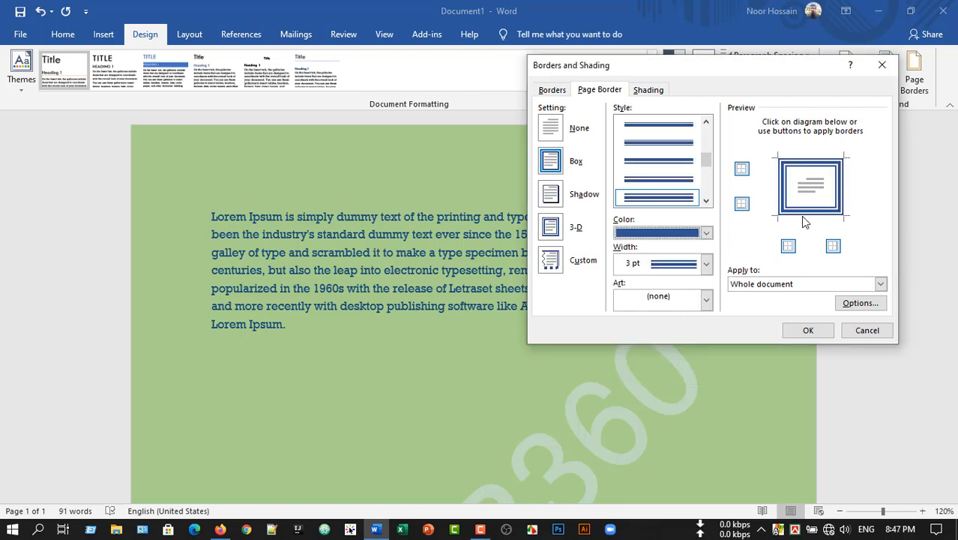
pyautogui.click(706, 264)
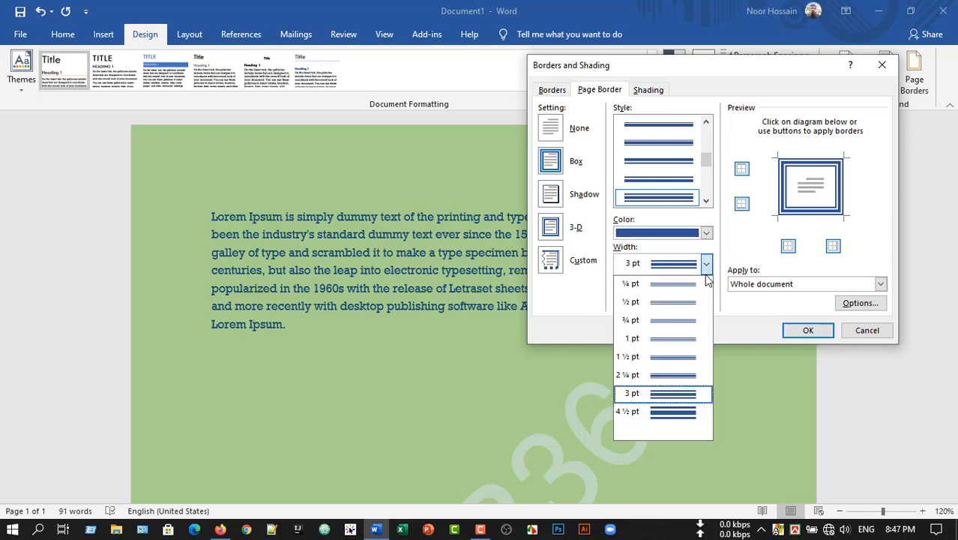
pyautogui.click(686, 413)
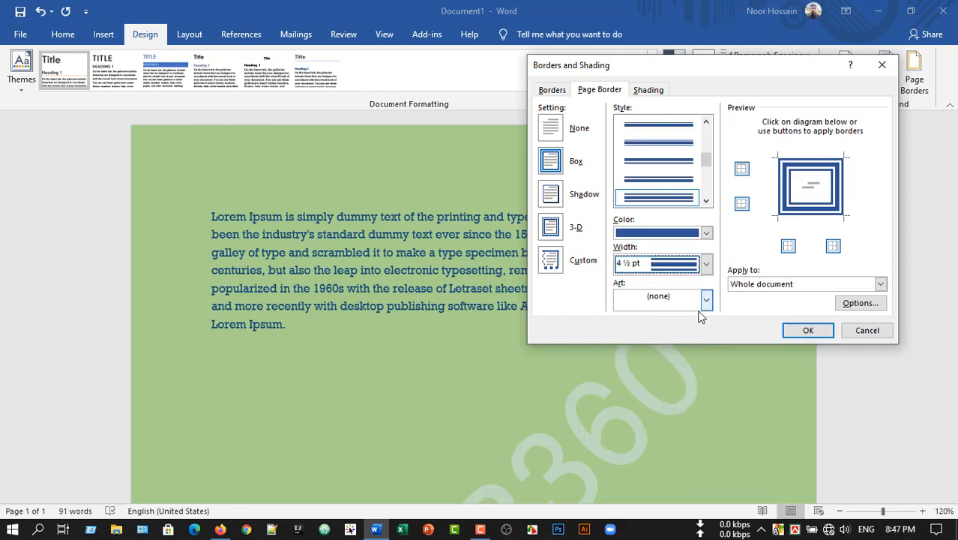
# - Switch the left, bottom and top page borders off and back on one at a time
pyautogui.click(789, 248)
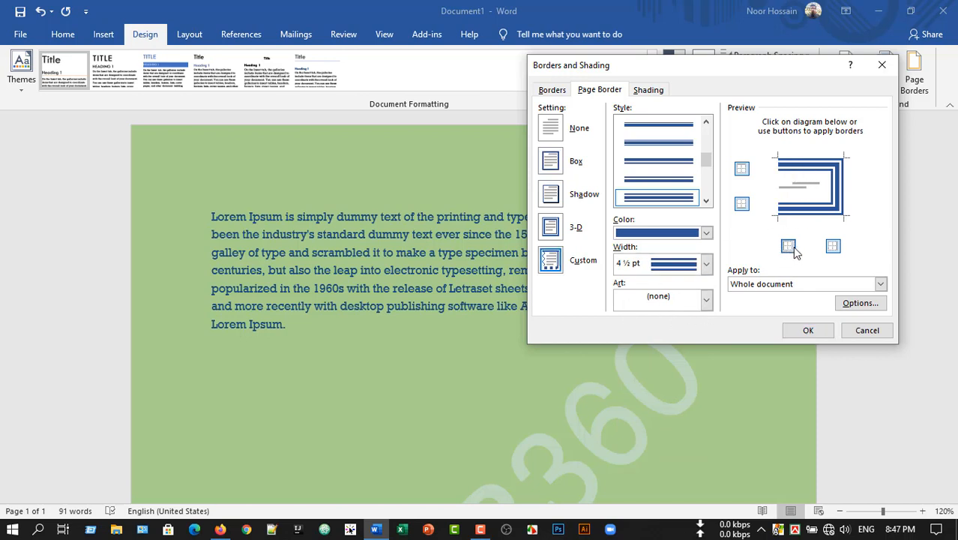
pyautogui.click(793, 250)
pyautogui.click(741, 205)
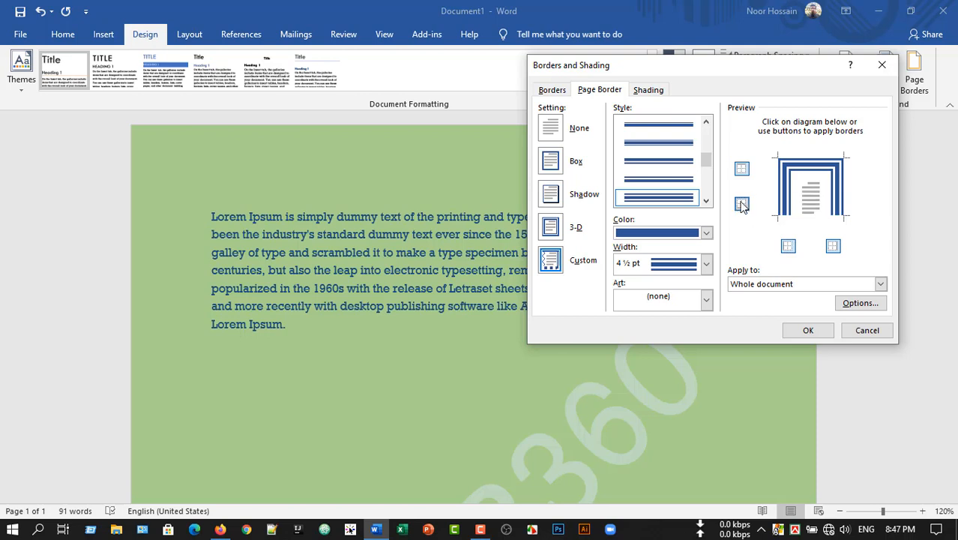
pyautogui.click(741, 205)
pyautogui.click(741, 170)
pyautogui.click(742, 170)
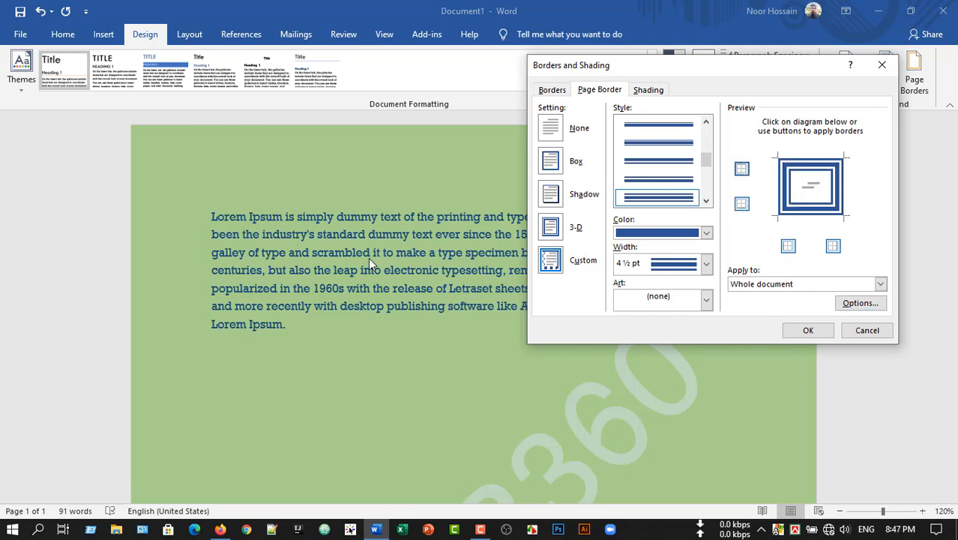
# - Apply the page border to the whole document and confirm the border settings
pyautogui.click(881, 285)
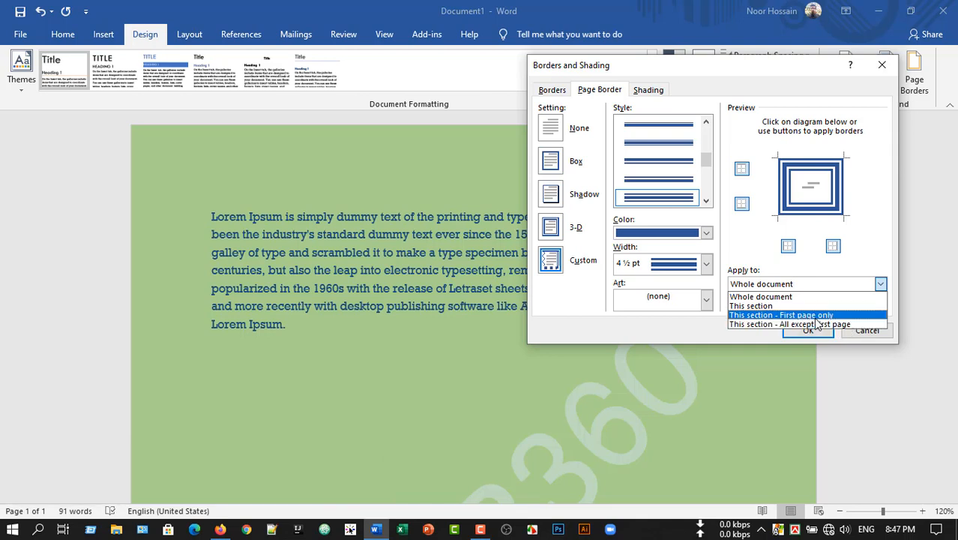
pyautogui.click(780, 297)
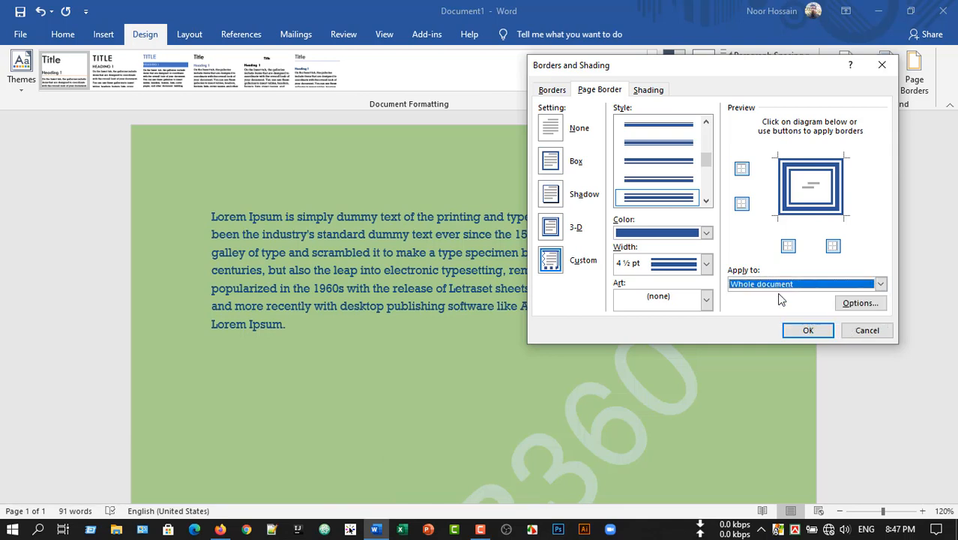
pyautogui.click(808, 330)
# - Add blank lines below the paragraph until a second page starts, and check the border on both pages
pyautogui.scroll(-3, 323, 294)
pyautogui.click(332, 170)
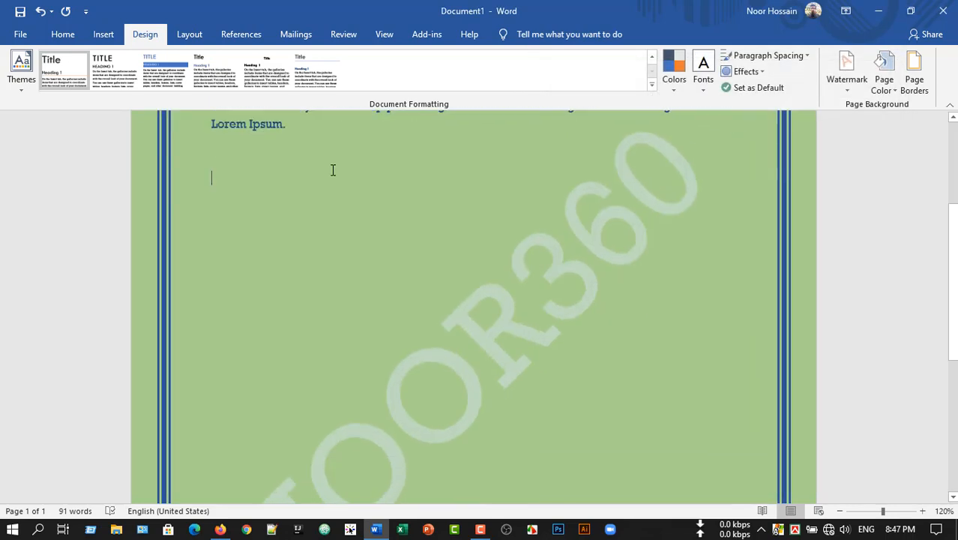
pyautogui.press('Return')
pyautogui.press('Return')
pyautogui.press('Return')
pyautogui.press('Return')
pyautogui.press('Return')
pyautogui.press('Return')
pyautogui.press('Return')
pyautogui.press('Return')
pyautogui.press('Return')
pyautogui.press('Return')
pyautogui.press('Return')
pyautogui.press('Return')
pyautogui.press('Return')
pyautogui.press('Return')
pyautogui.press('Return')
pyautogui.press('Return')
pyautogui.press('Return')
pyautogui.press('Return')
pyautogui.press('Return')
pyautogui.press('Return')
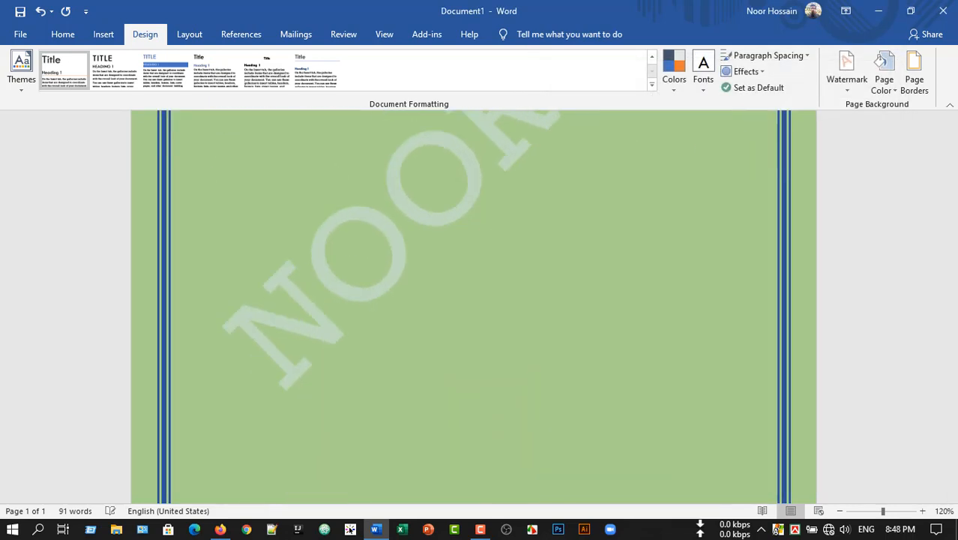
pyautogui.scroll(10, 395, 294)
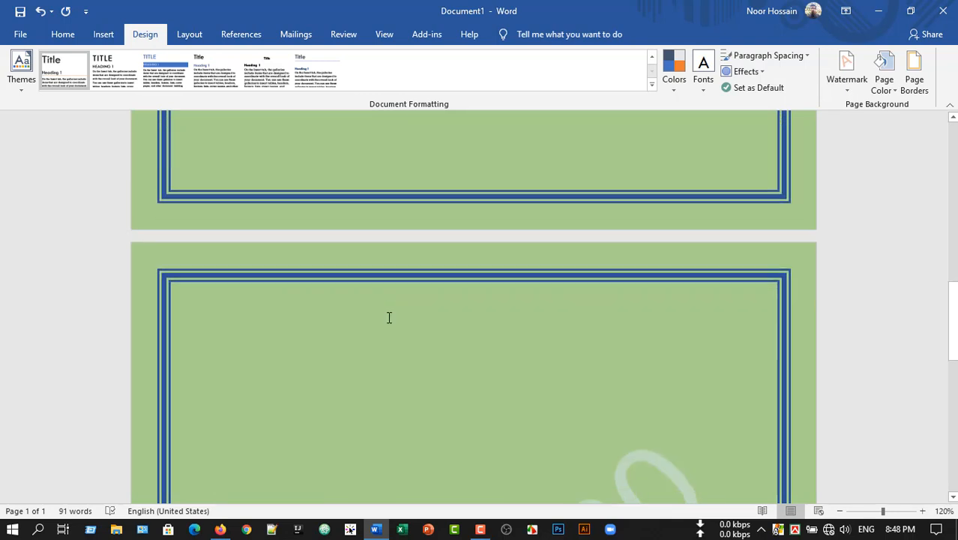
pyautogui.scroll(5, 550, 284)
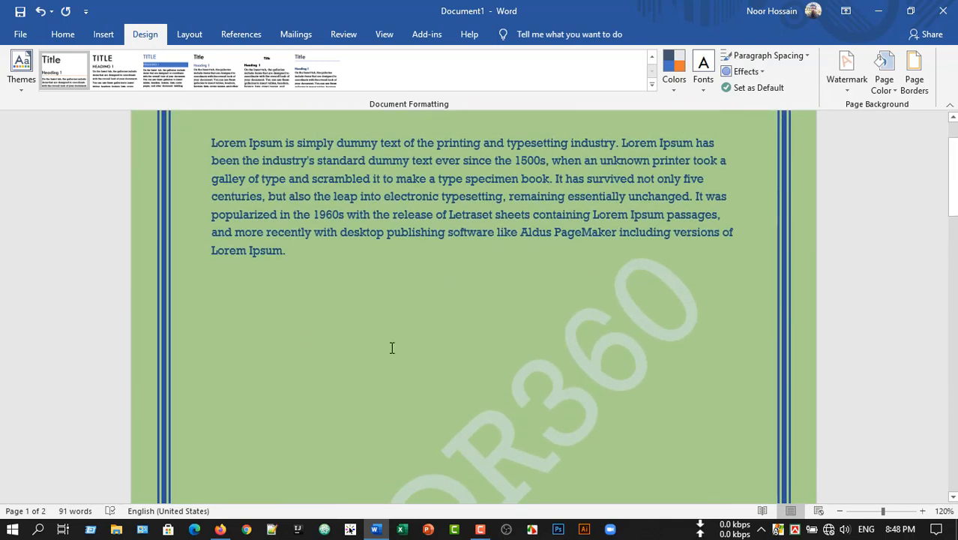
pyautogui.scroll(2, 391, 347)
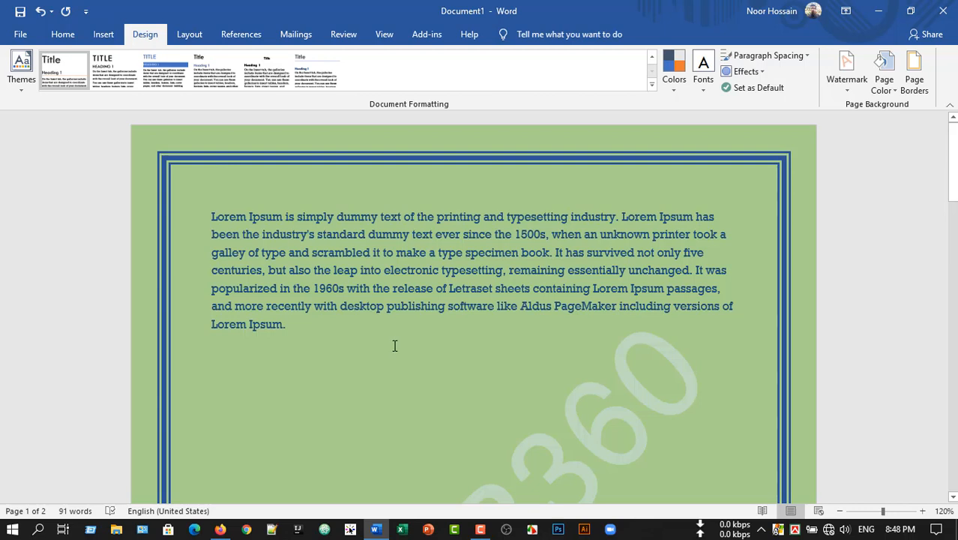